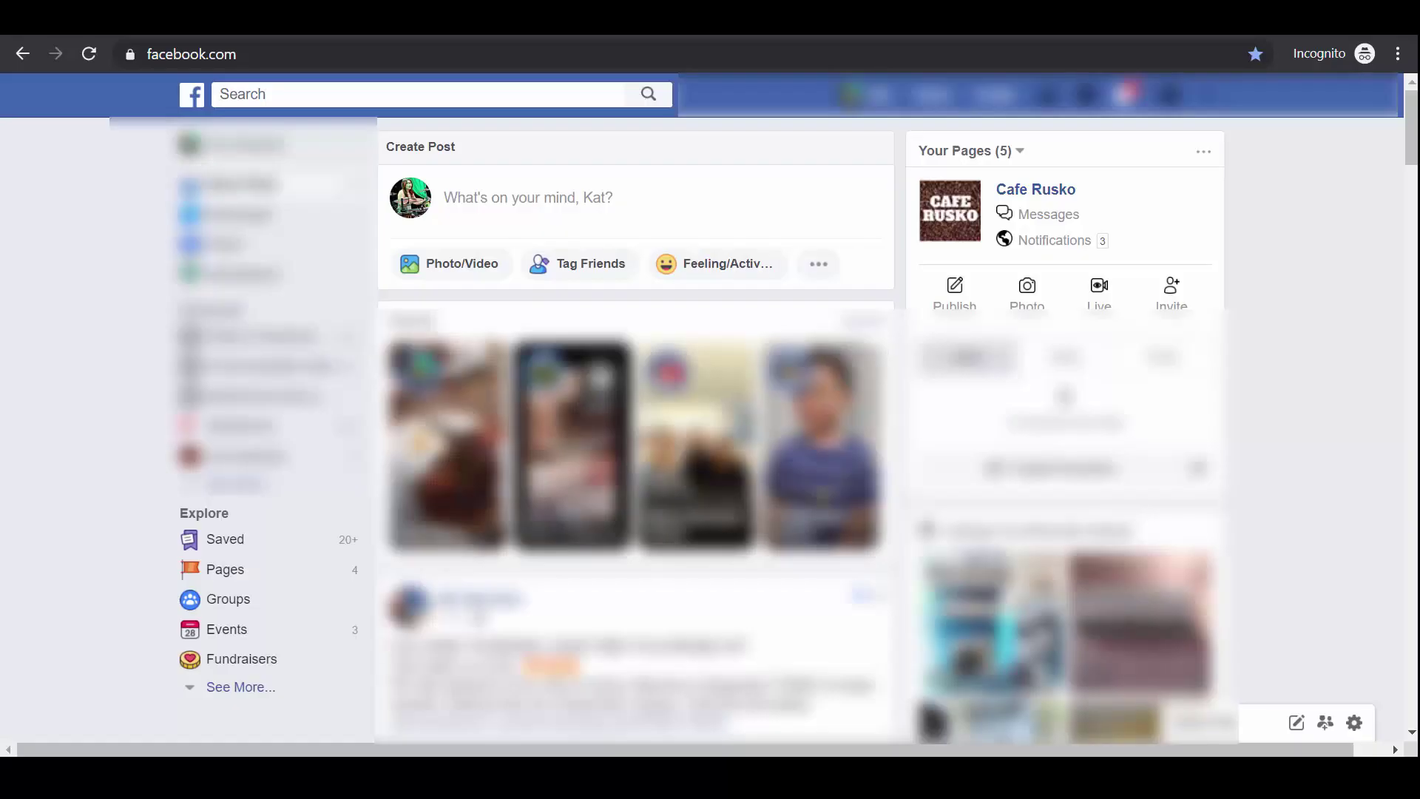
Open Cafe Rusko from Your Pages and expand its left-menu sections to show Shop.
click(1043, 192)
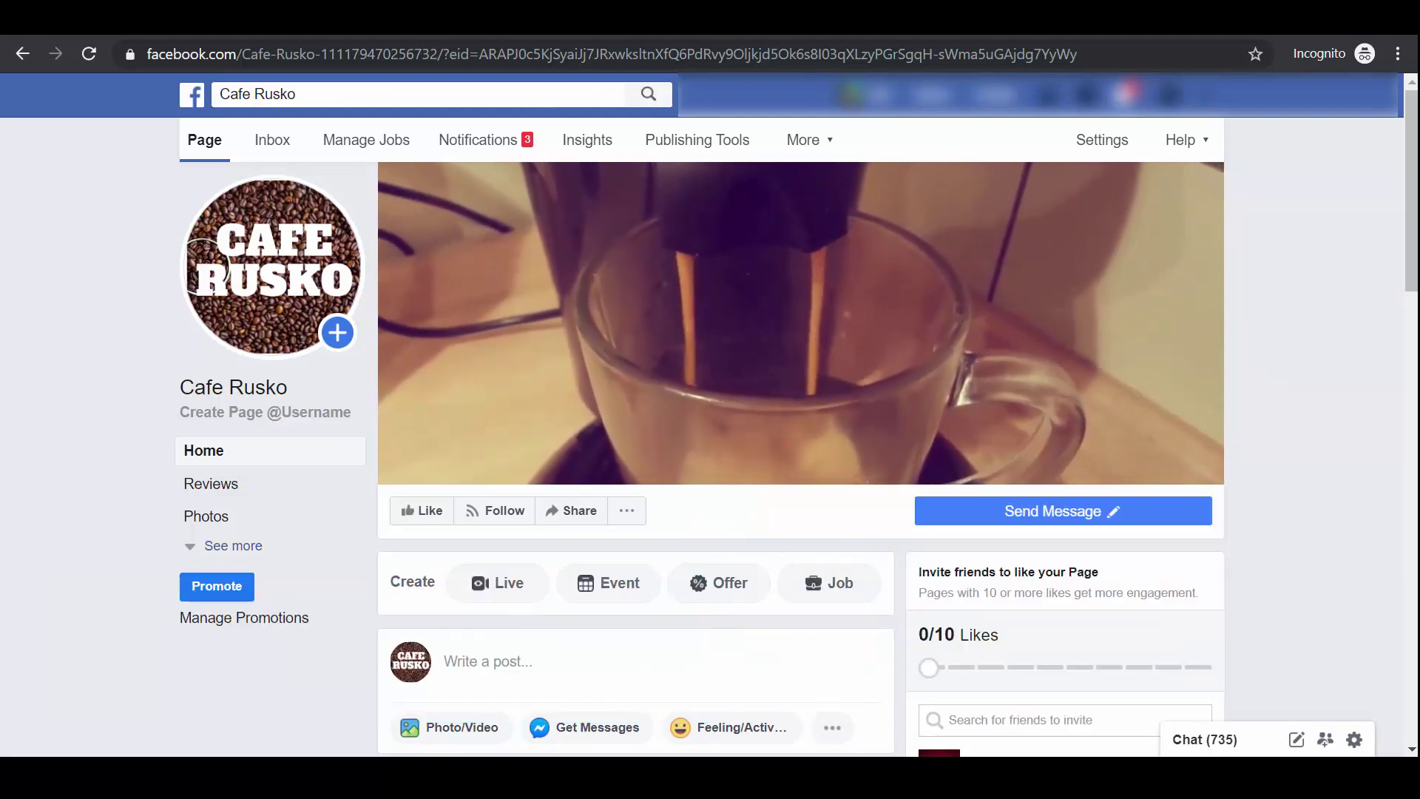
mouse_move(400, 472)
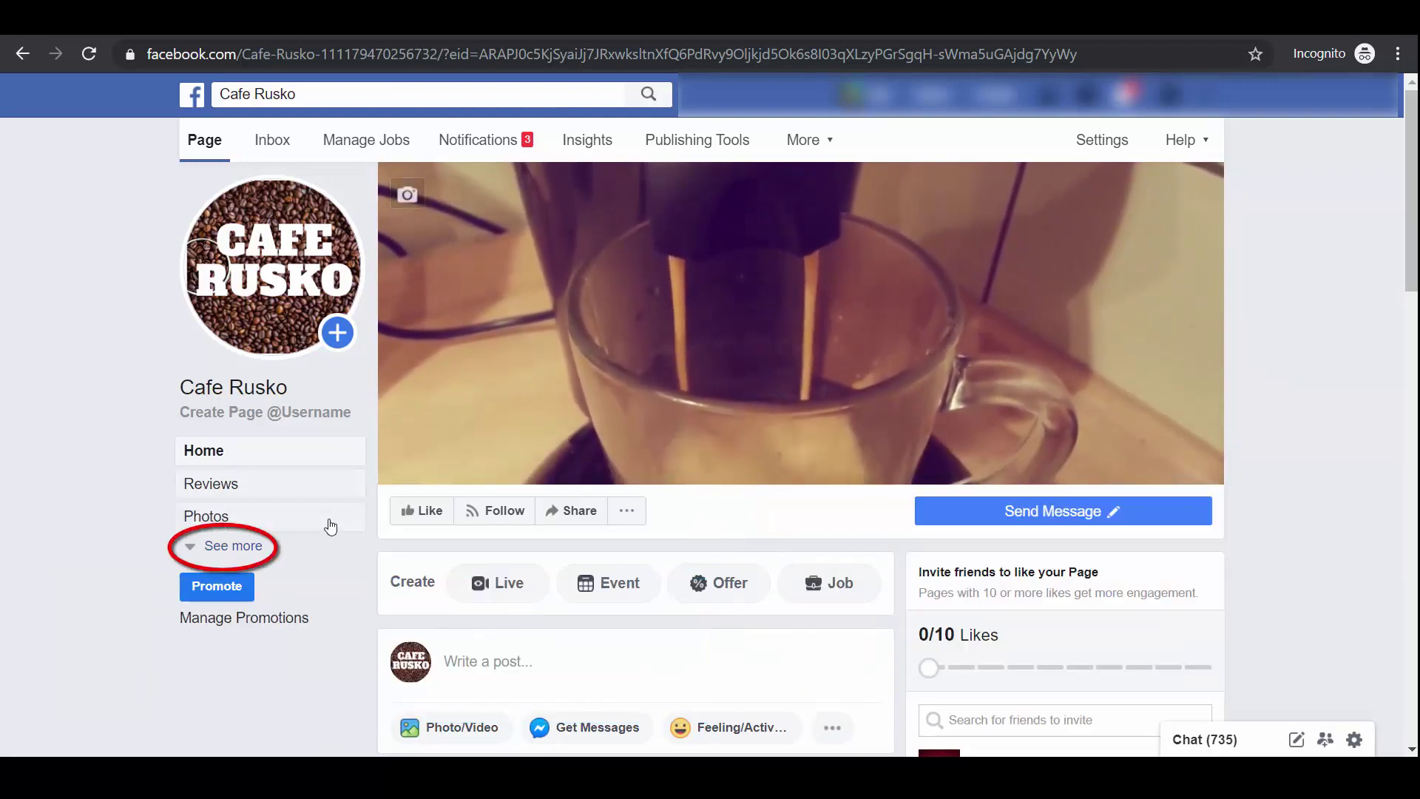
click(252, 551)
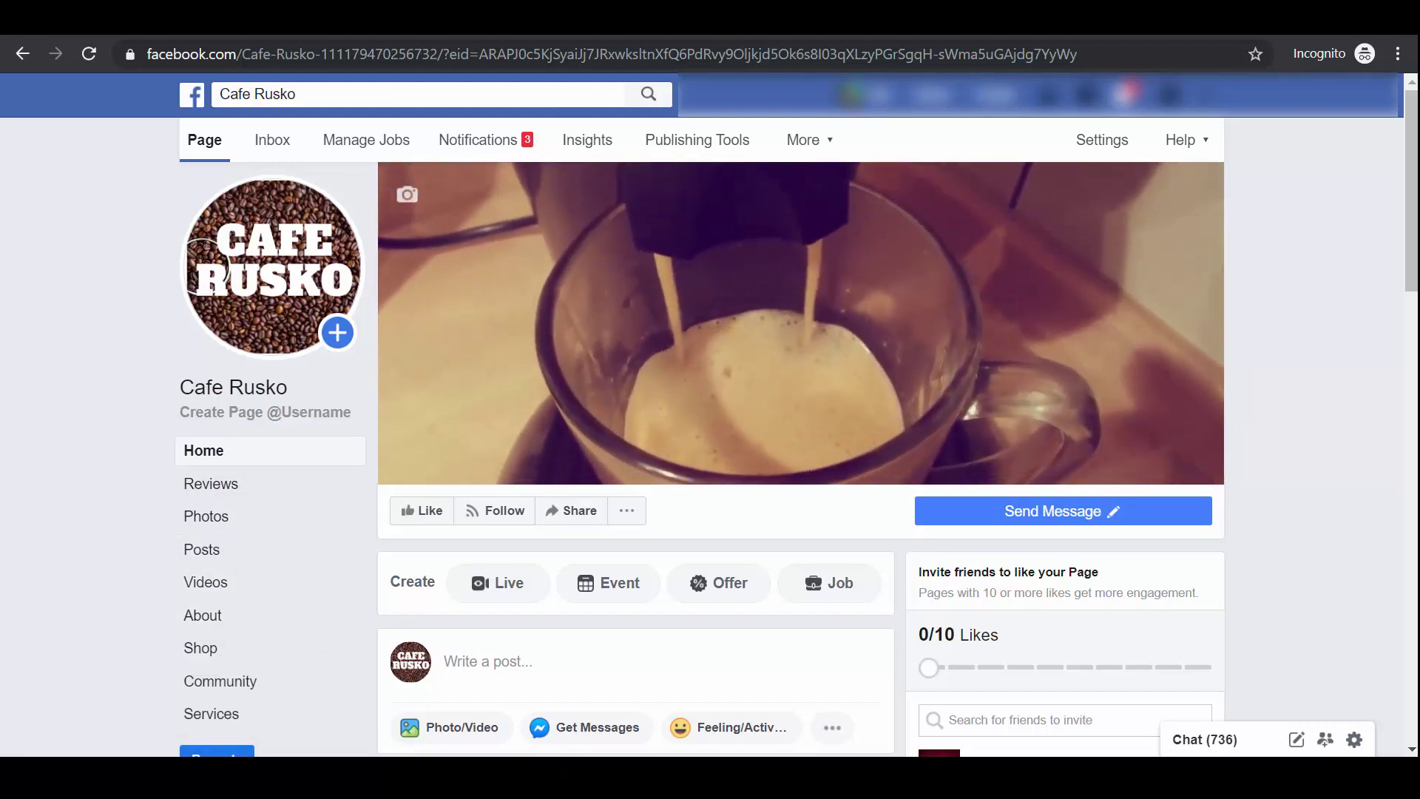
In the Templates and Tabs settings, drag the Shop tab up to sit directly under Home.
click(1102, 139)
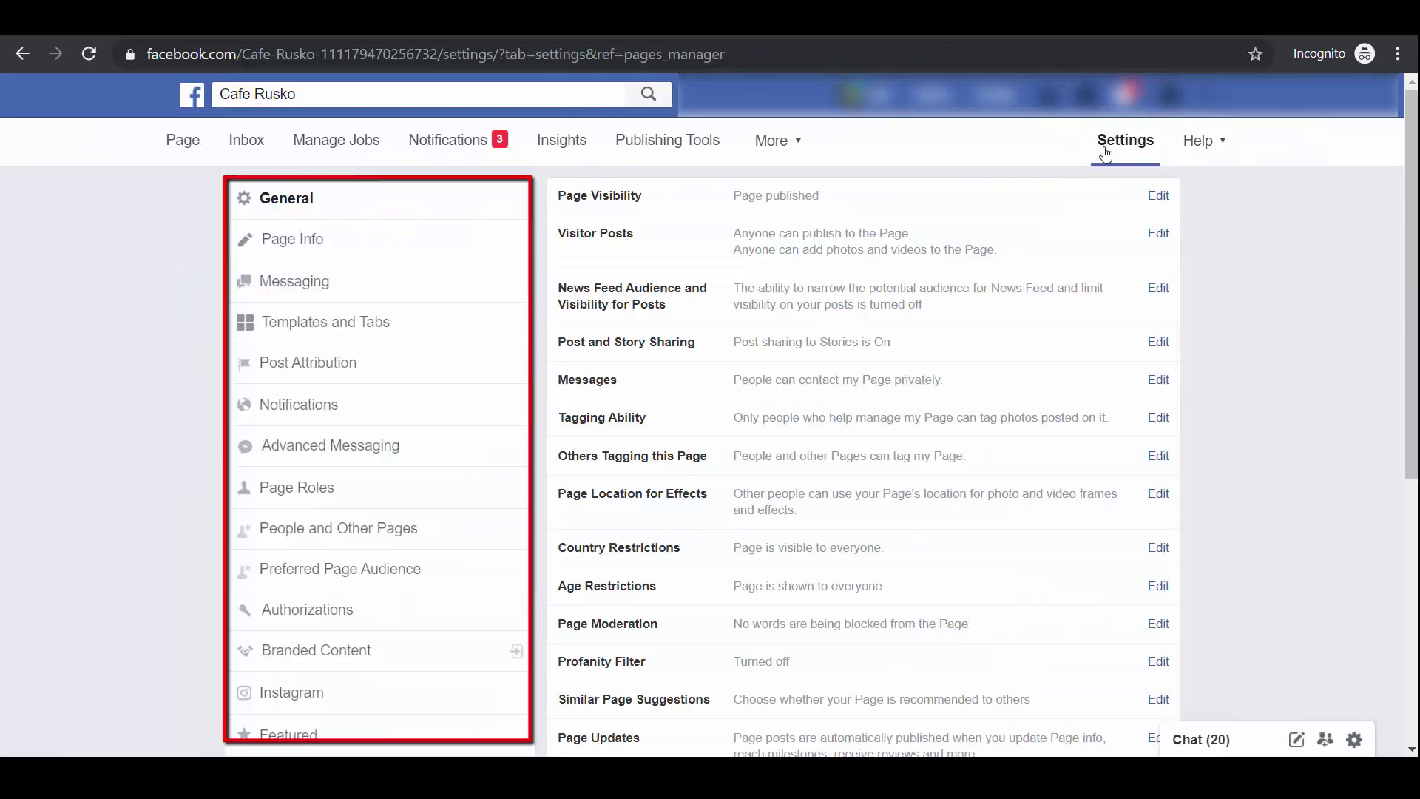
click(515, 335)
scroll(1404, 165, down, 5)
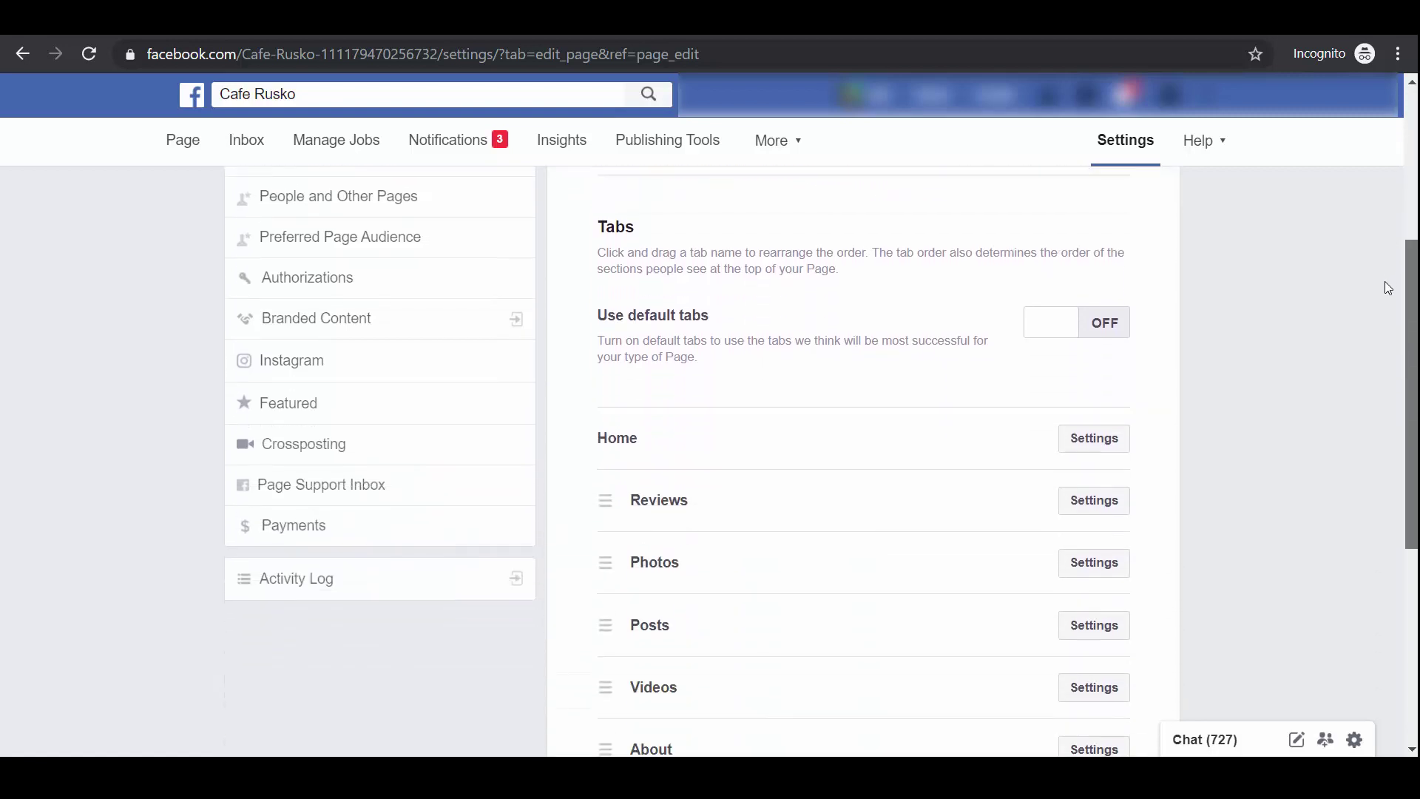
scroll(1388, 288, down, 3)
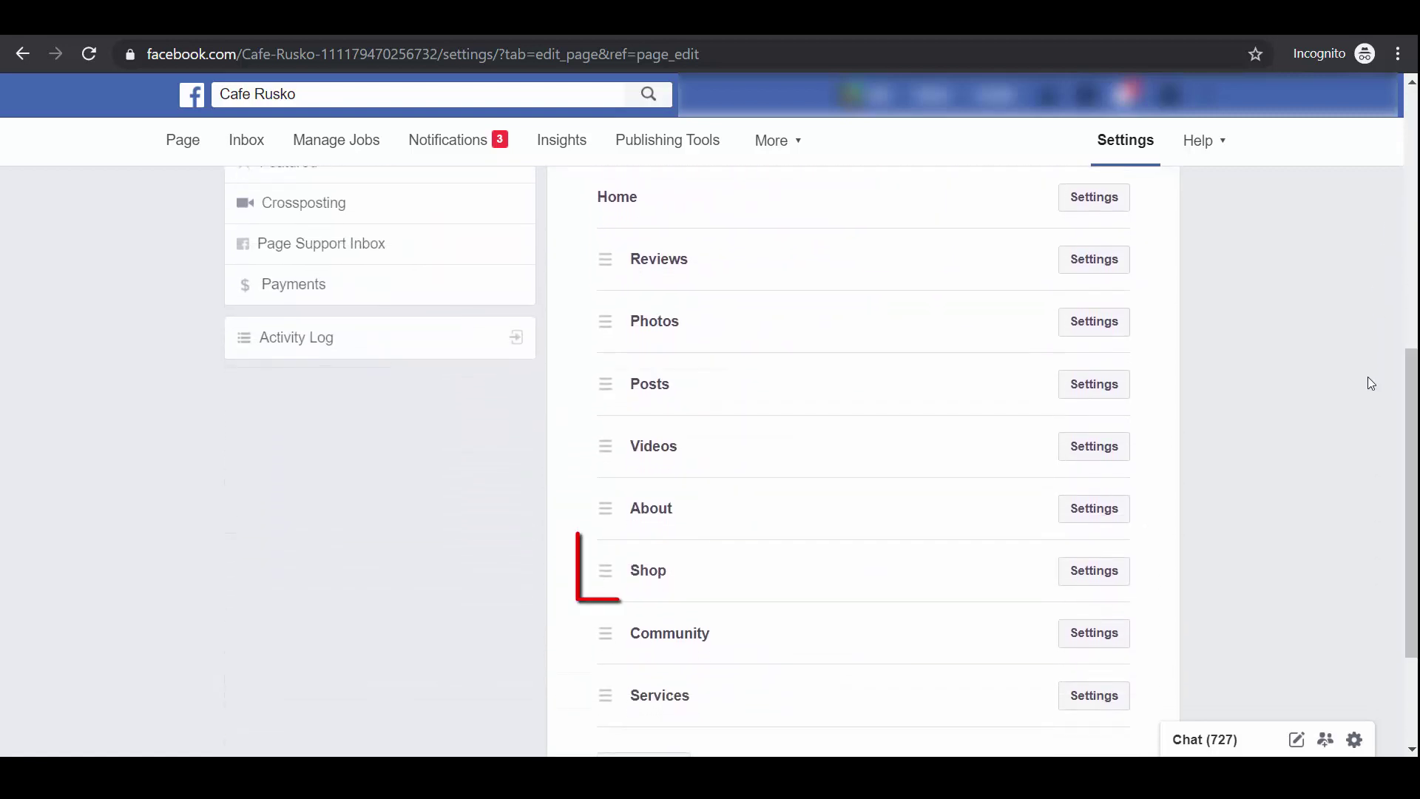
mouse_move(606, 570)
mouse_down()
mouse_move(608, 235)
mouse_move(607, 253)
mouse_up()
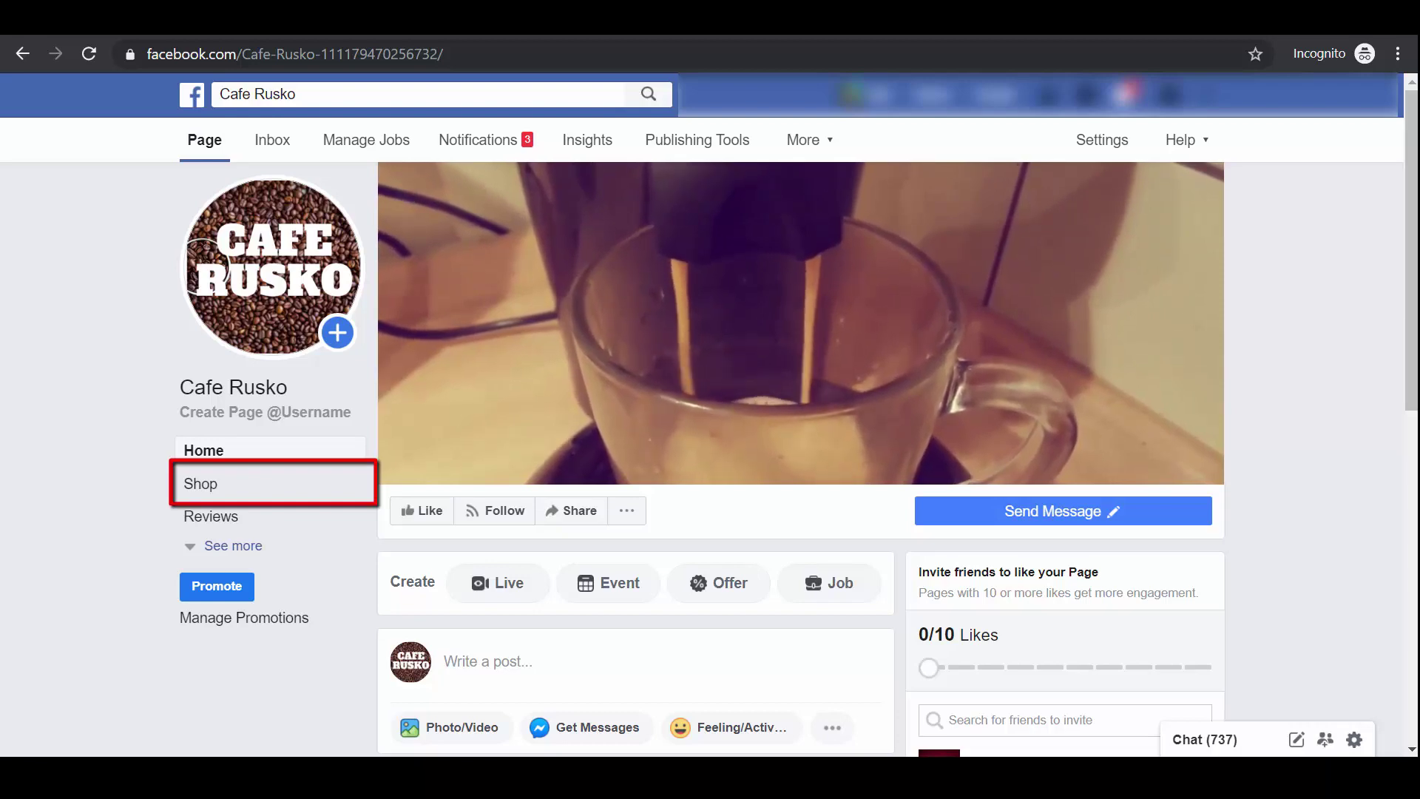
Set the shop's checkout to Message to Buy and save US Dollars as the currency.
click(241, 490)
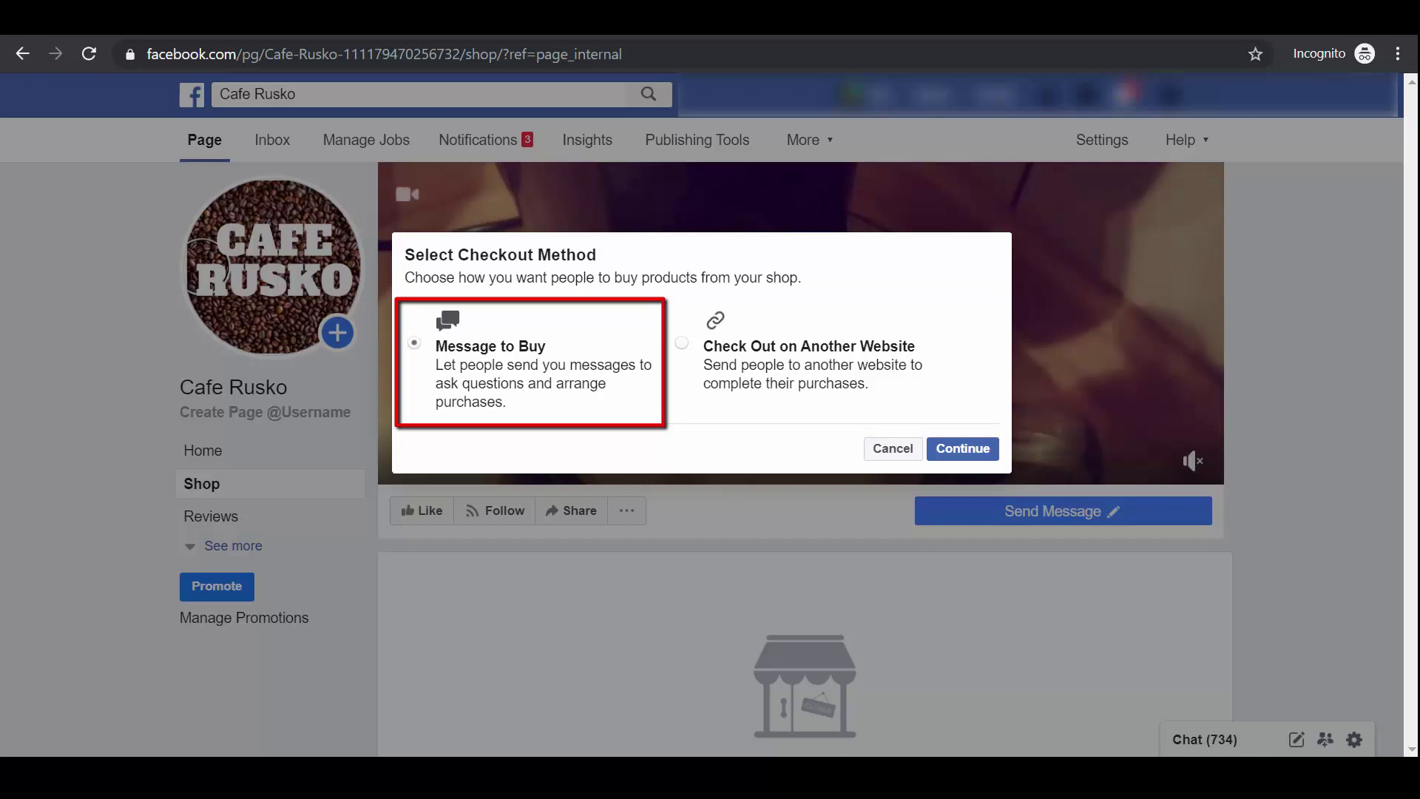
click(682, 342)
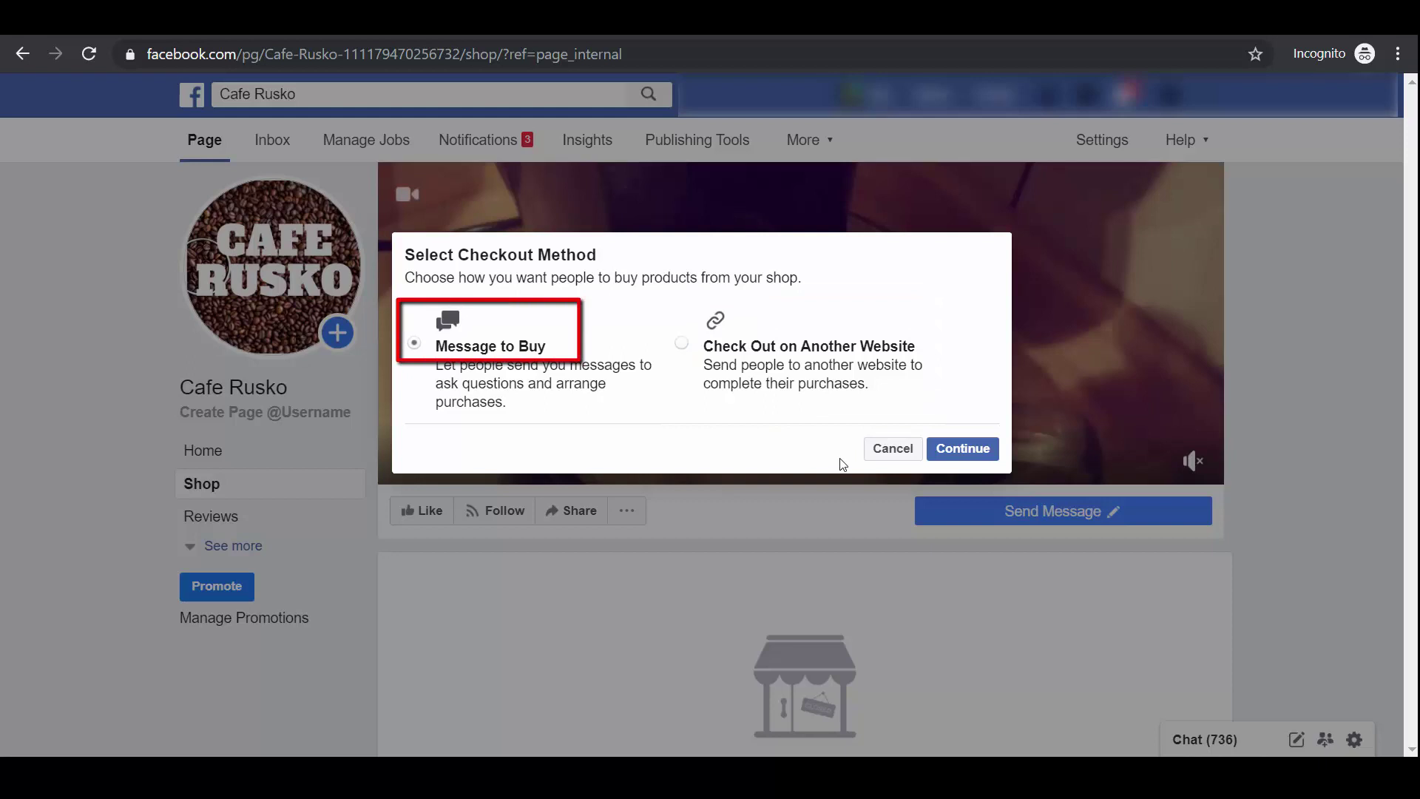
click(955, 459)
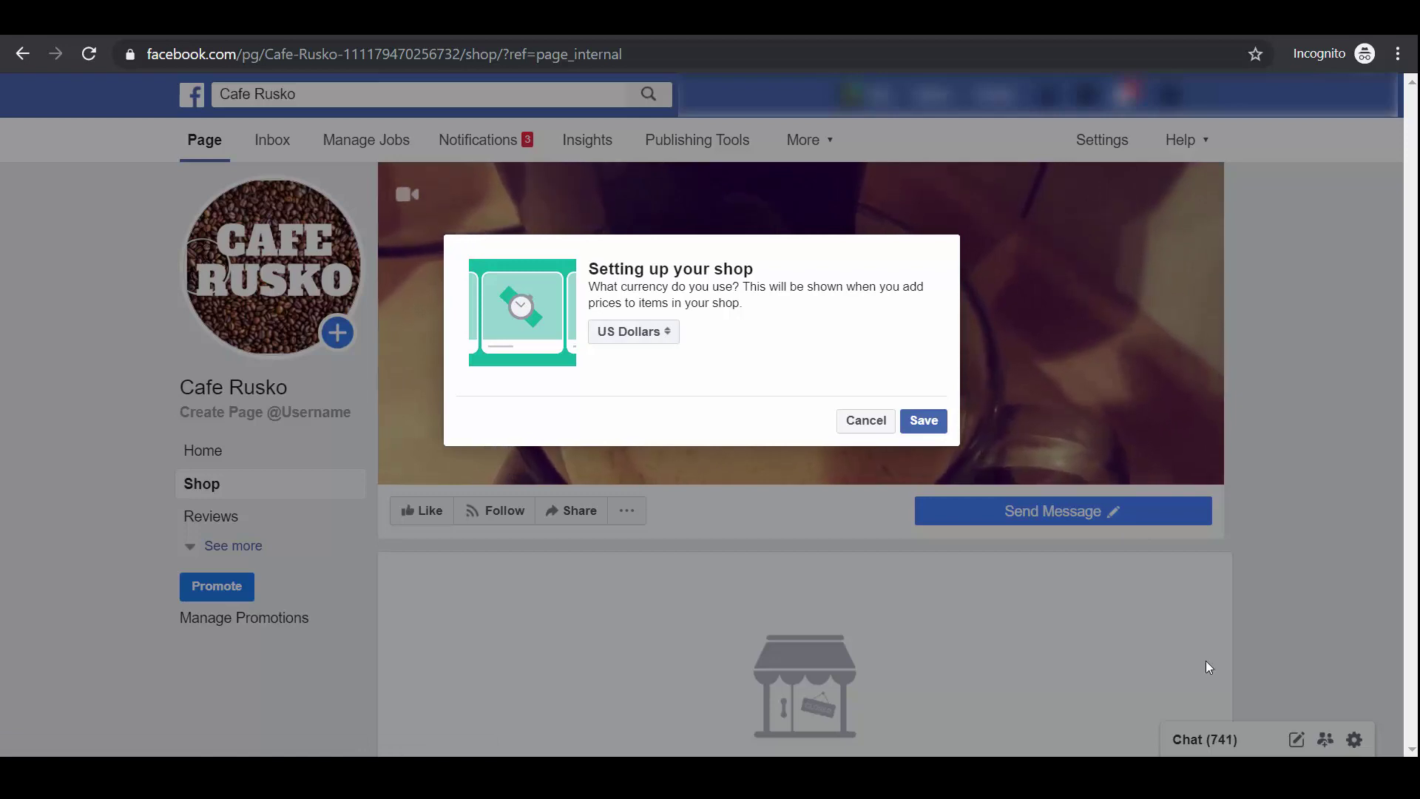
click(670, 332)
click(673, 336)
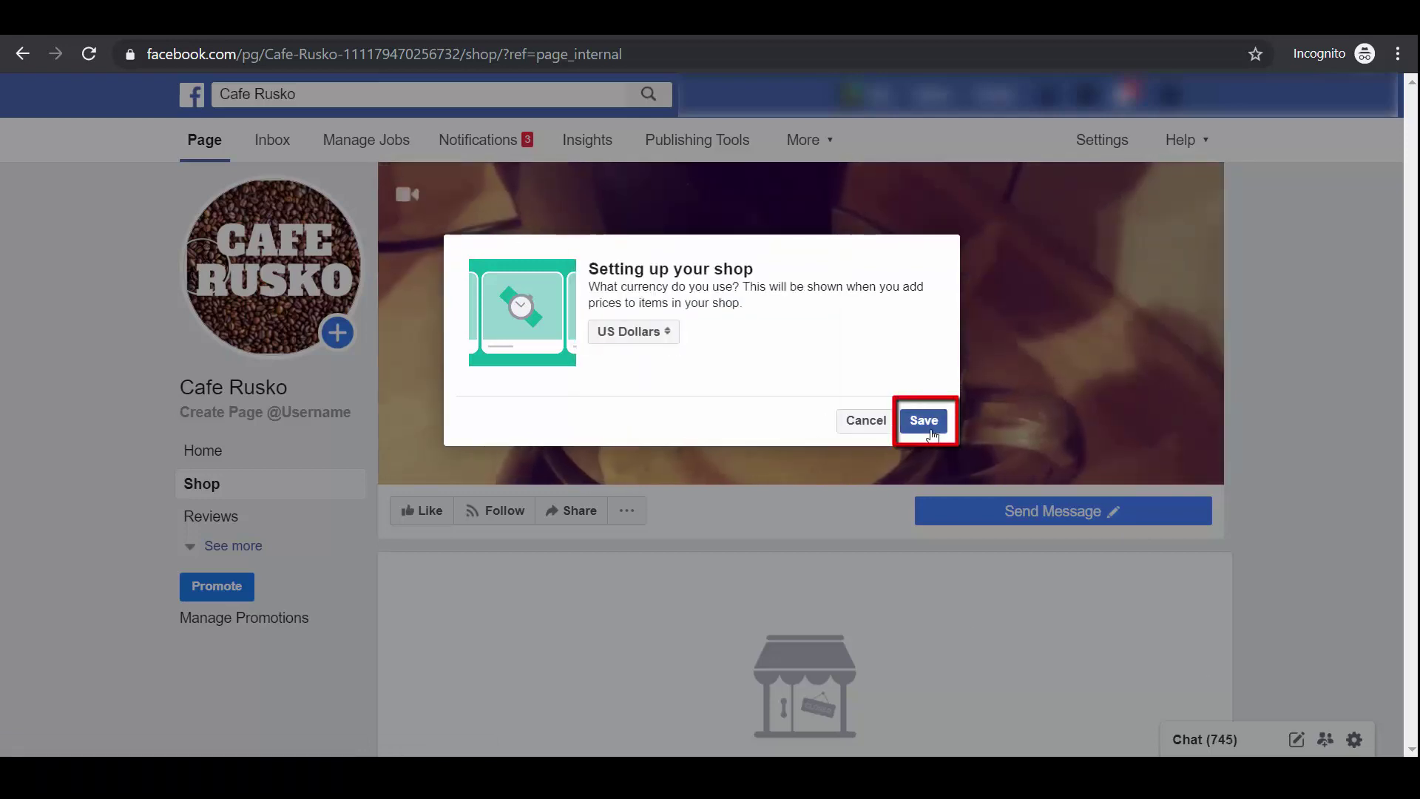
click(929, 431)
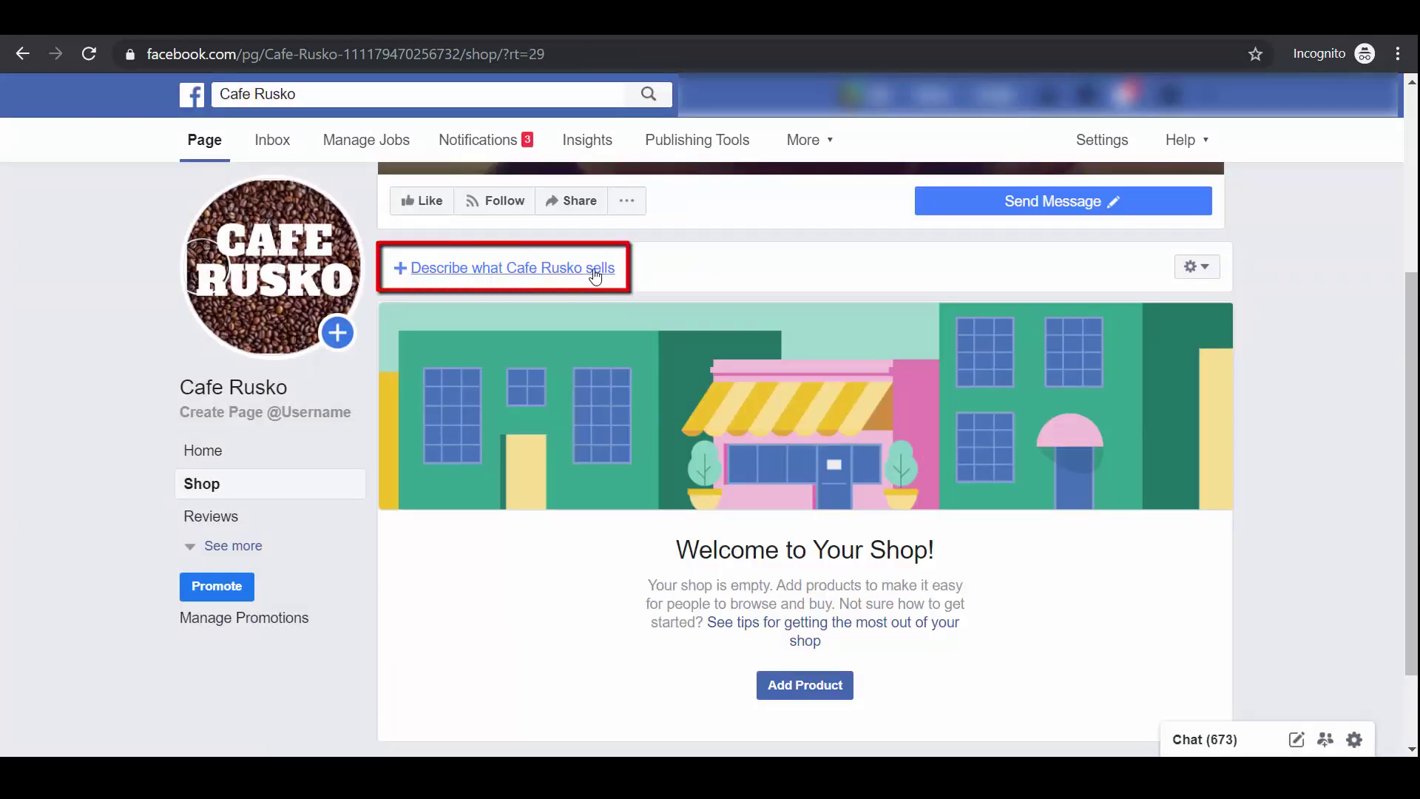
Save a shop description of Cafe Rusko's organic coffee and pastries.
click(596, 272)
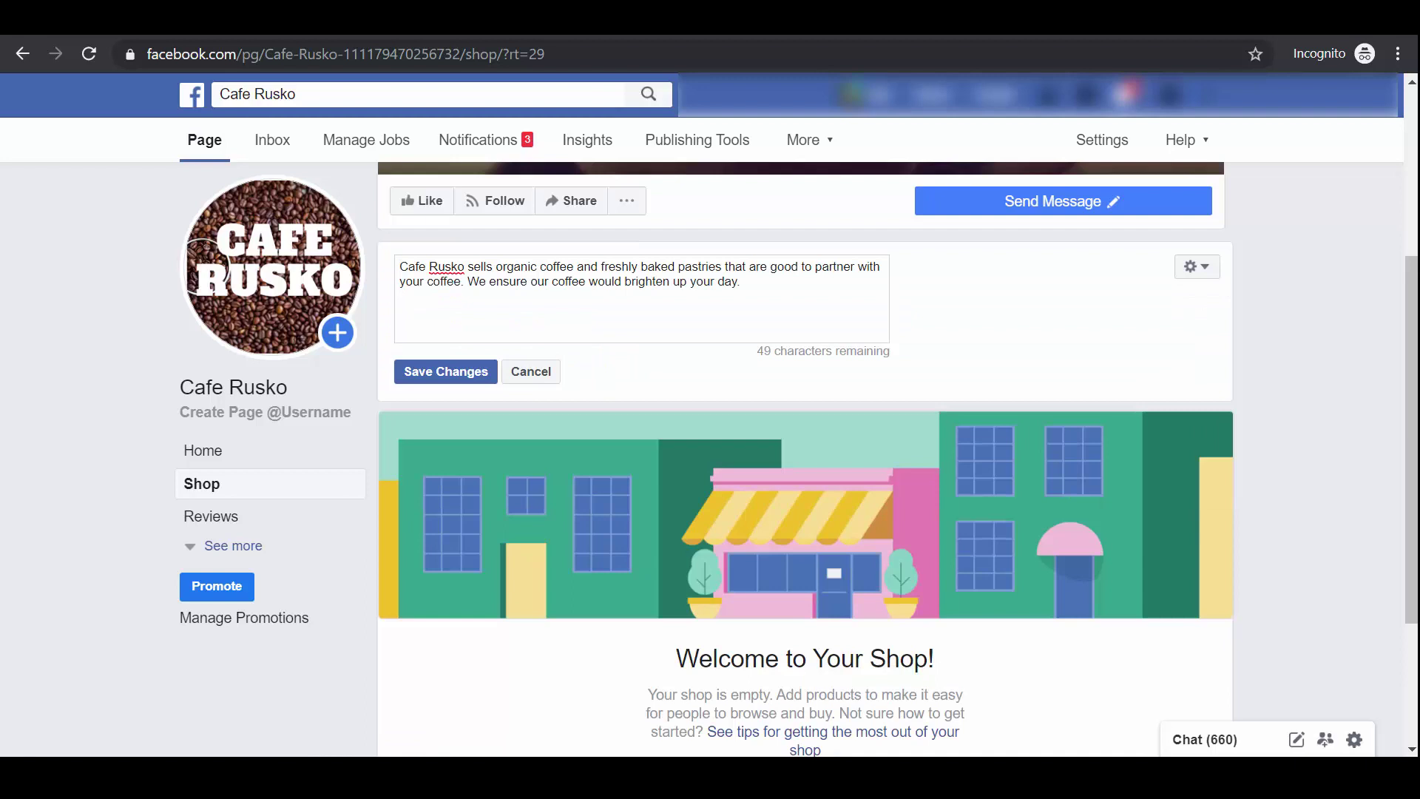
click(446, 371)
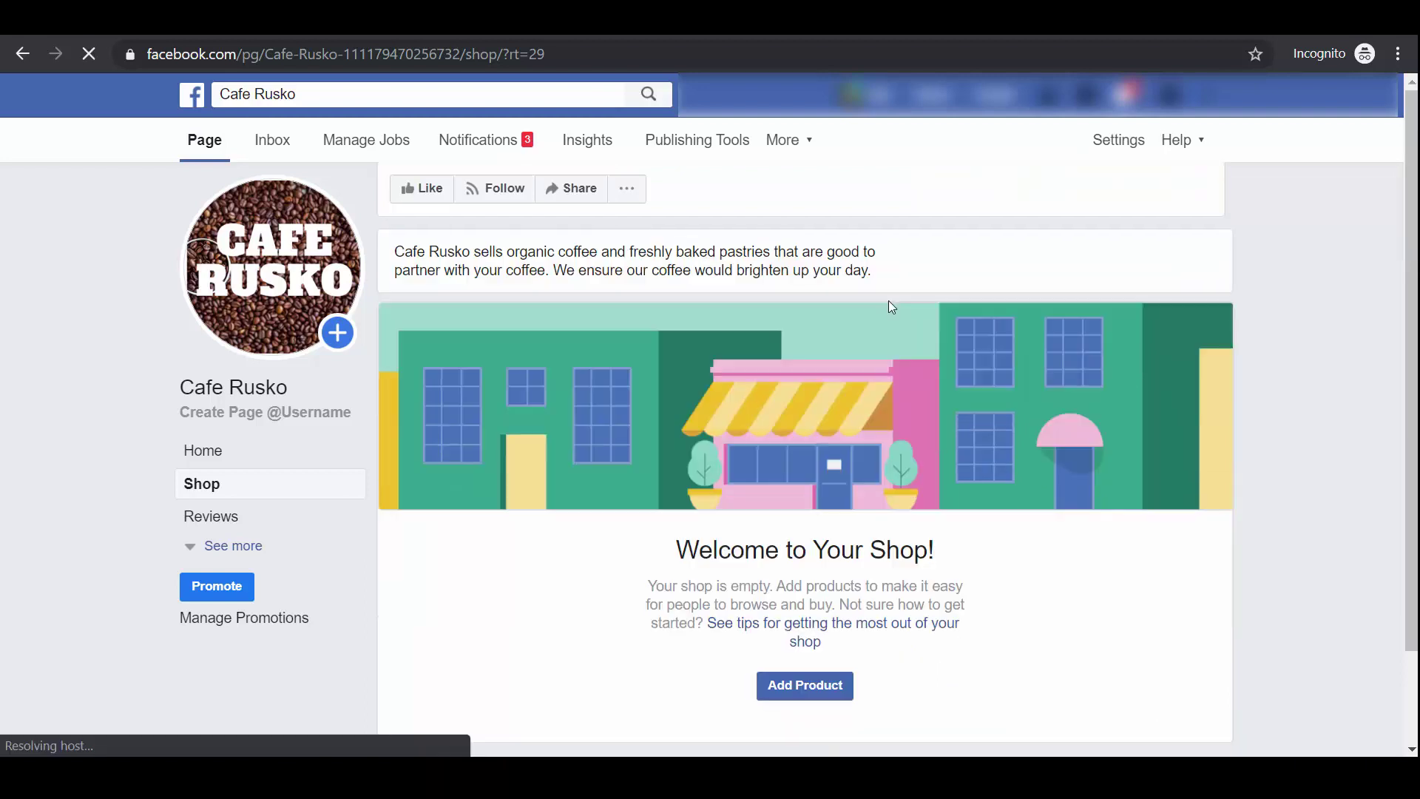
scroll(889, 300, down, 2)
drag(1410, 551, 1410, 561)
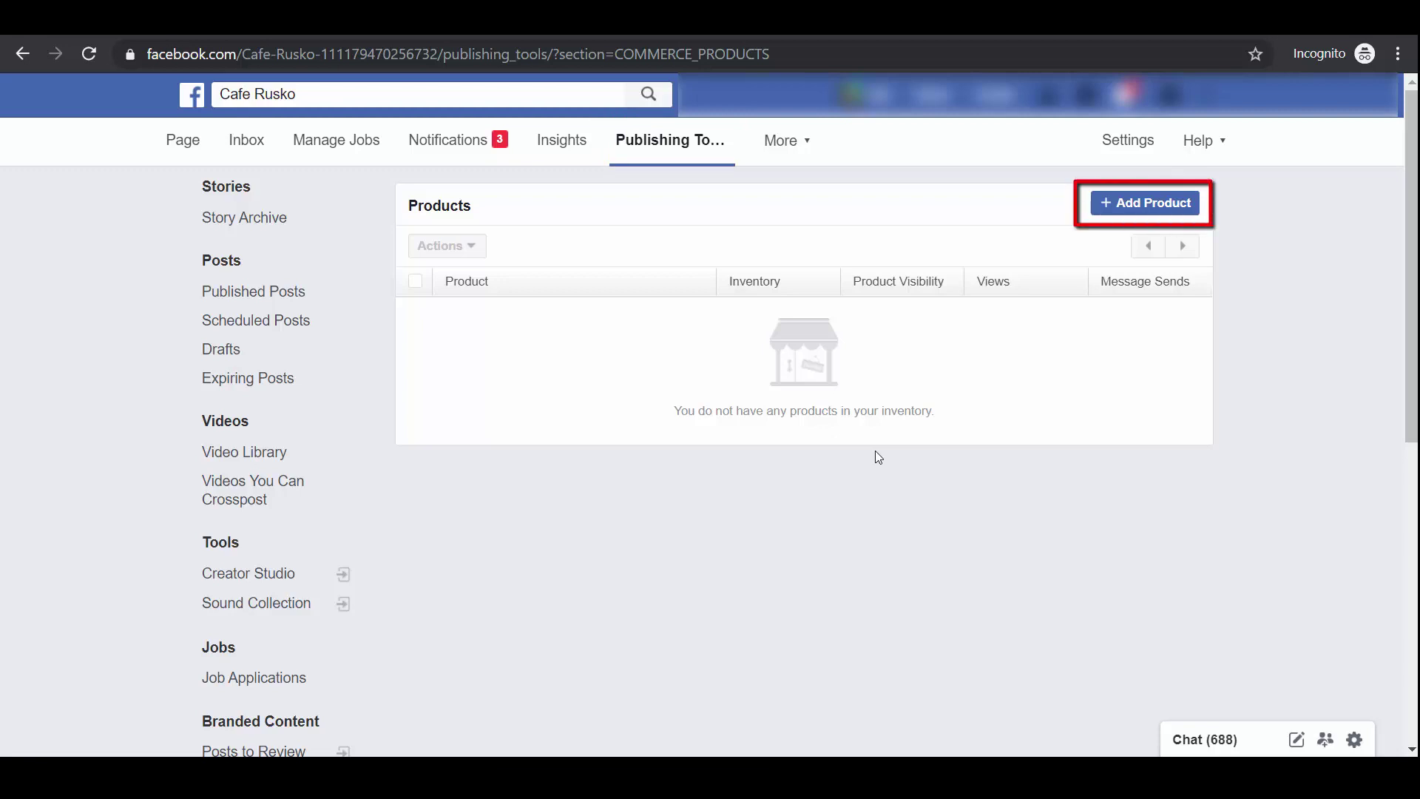
Start a new product with the Organic_Coffee.png photo attached.
click(1166, 215)
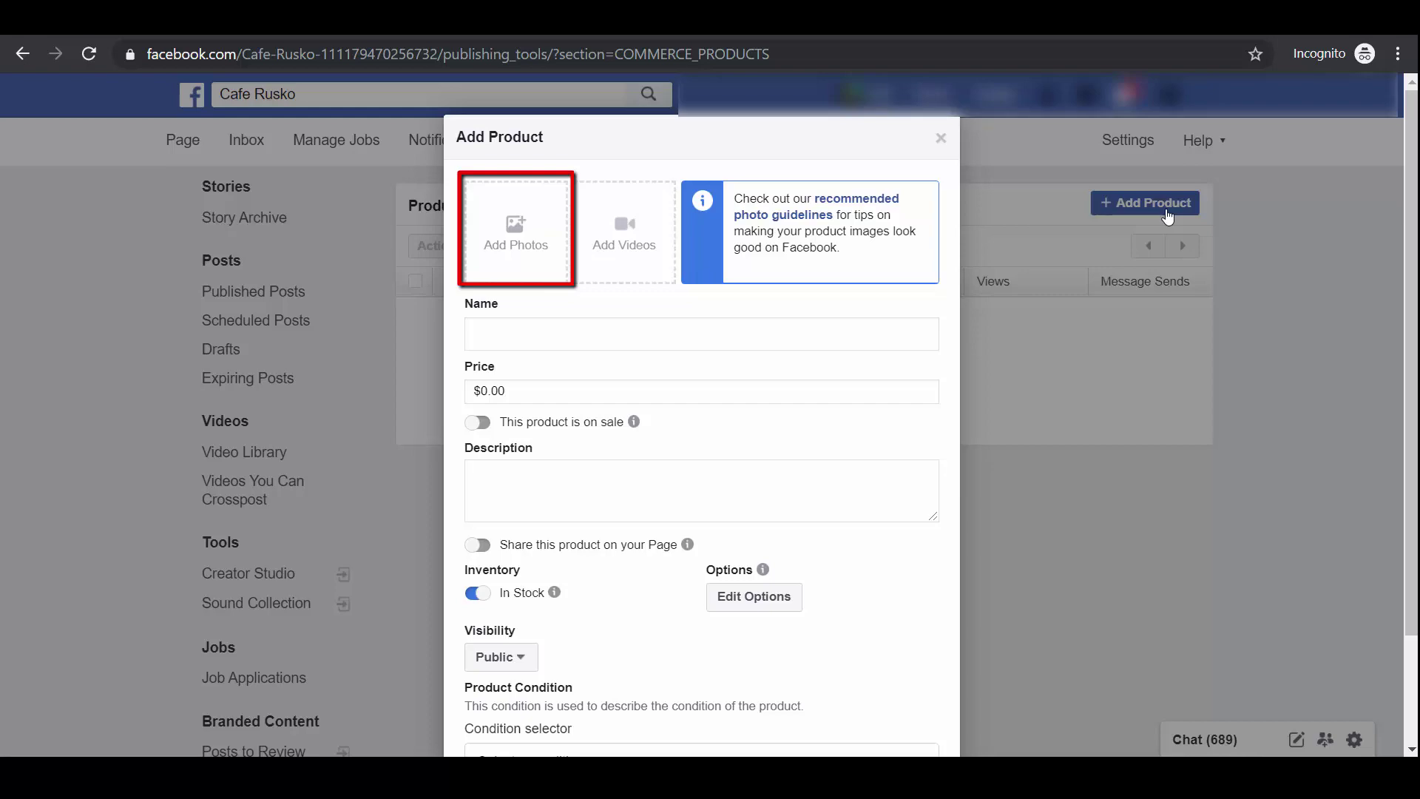
click(536, 254)
double_click(240, 153)
click(1031, 663)
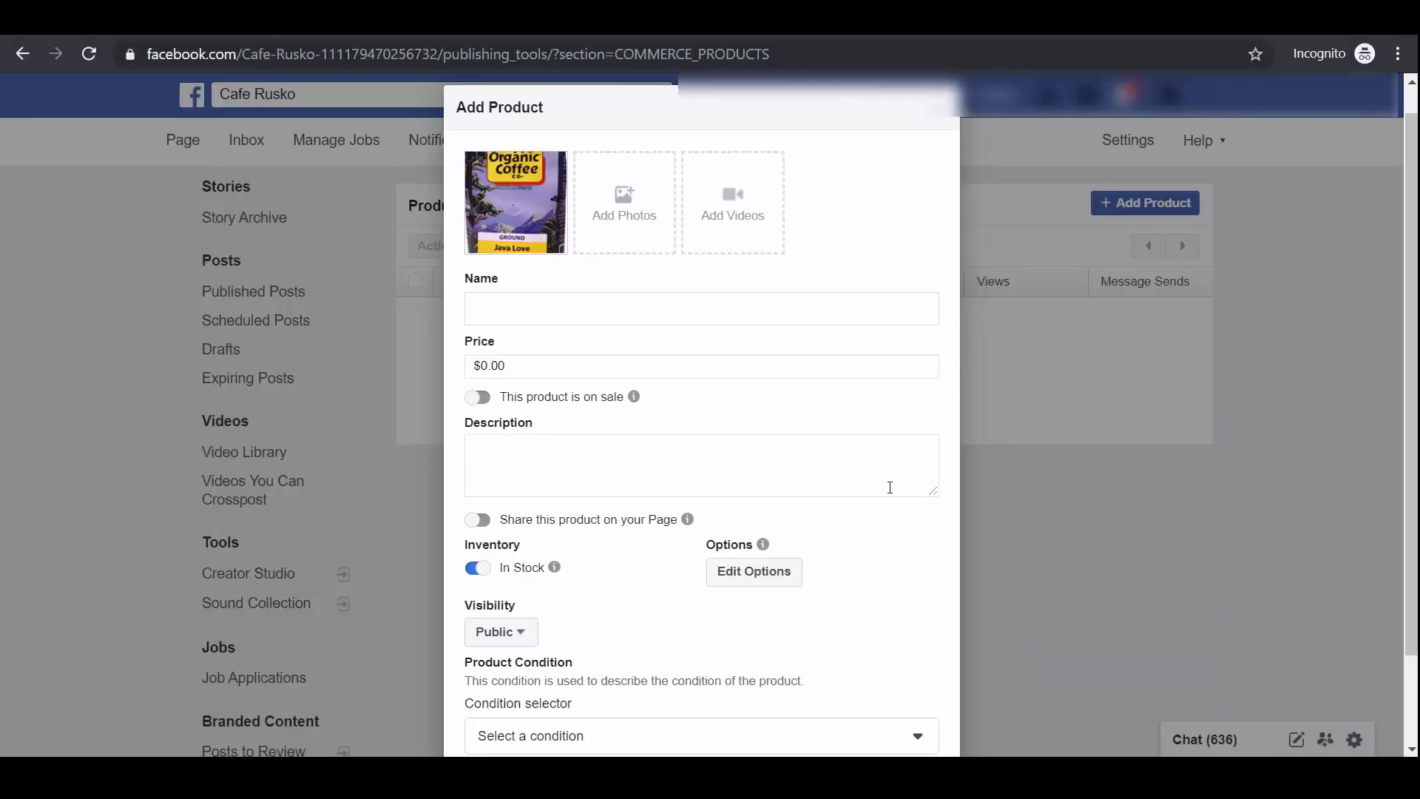
Name it Ground Organic Coffee, price it $11.99, and put it on sale for $10.99.
click(707, 302)
text(Ground Or)
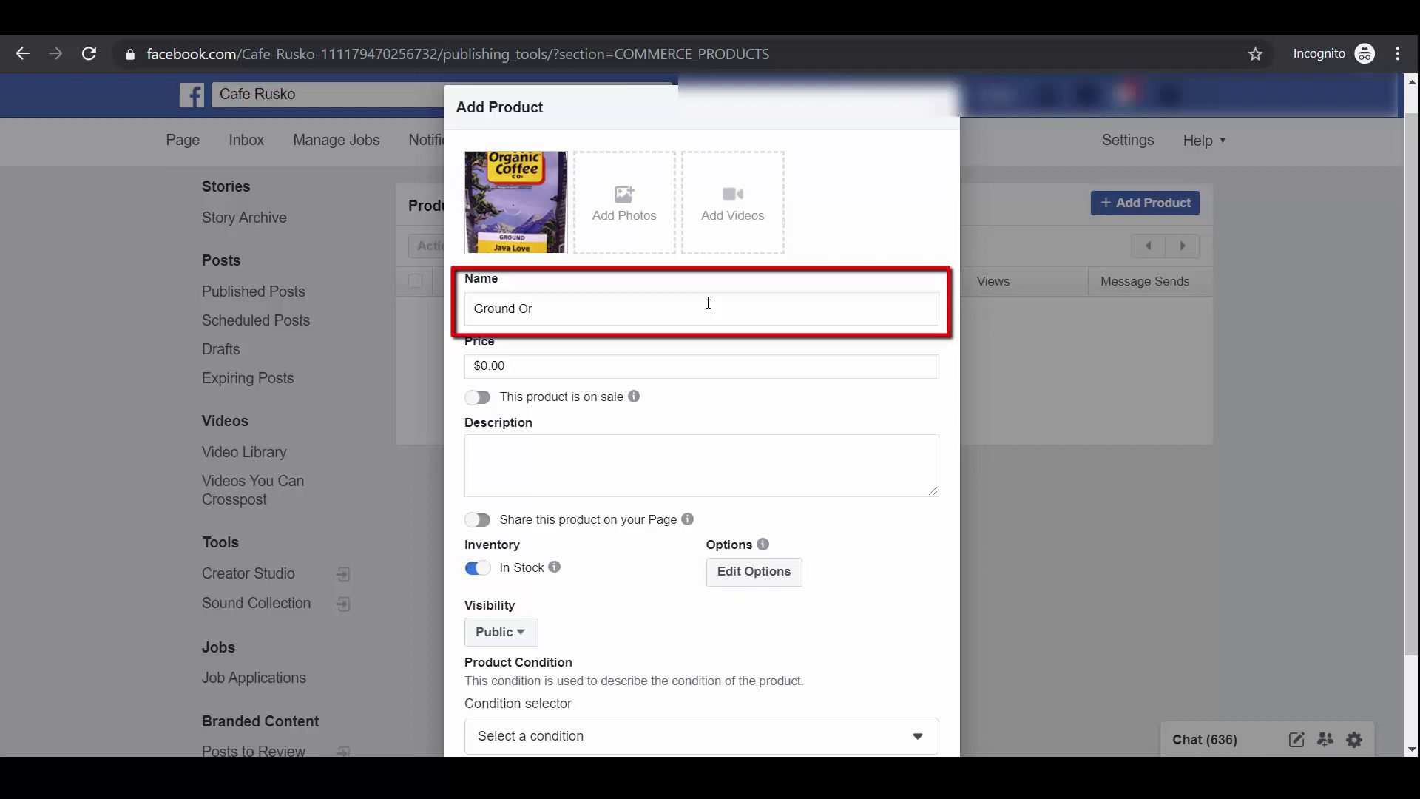
text(ganic Coffee)
key(Tab)
text(11)
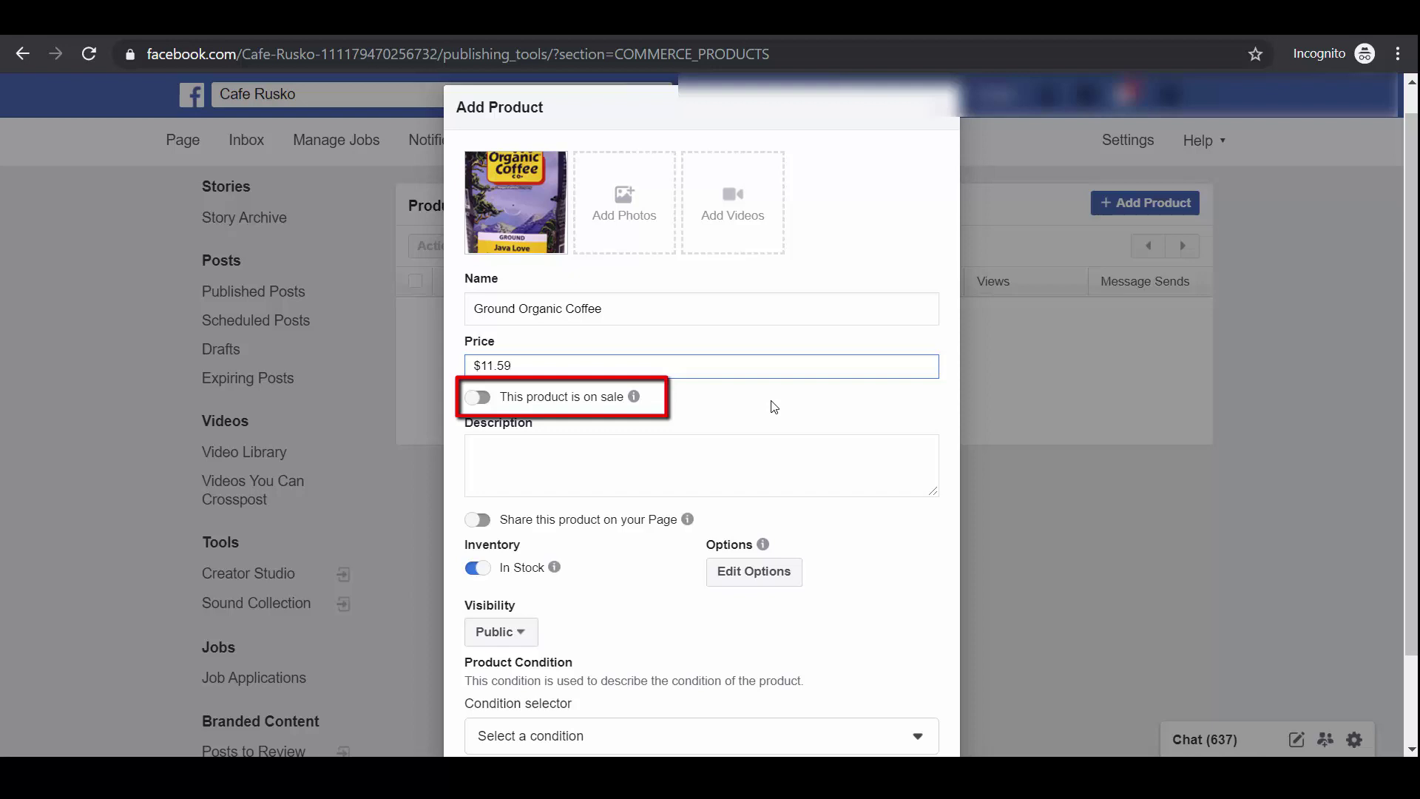
click(481, 398)
click(484, 397)
text(10.99)
drag(504, 365, 499, 366)
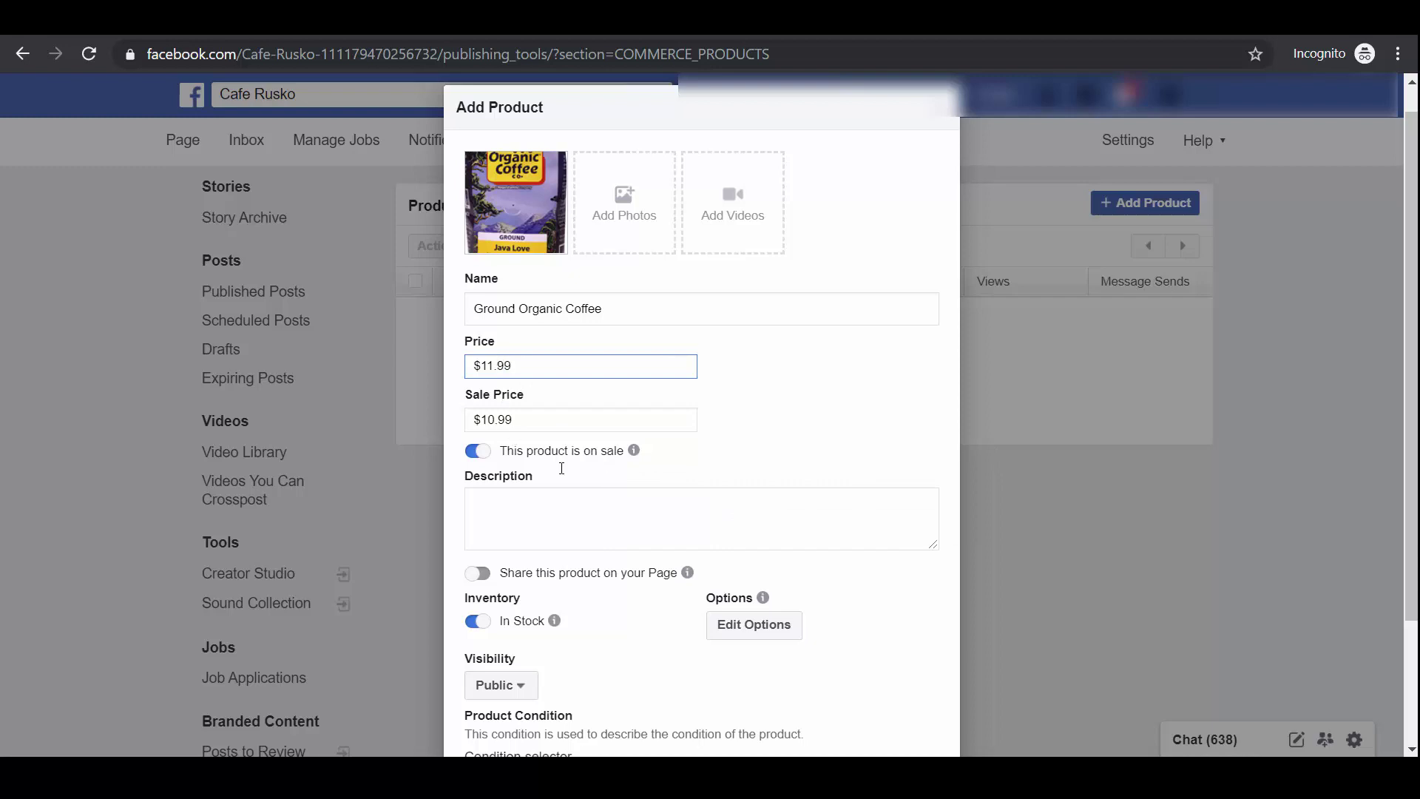
Paste in the product description and turn on sharing to the Page.
click(591, 503)
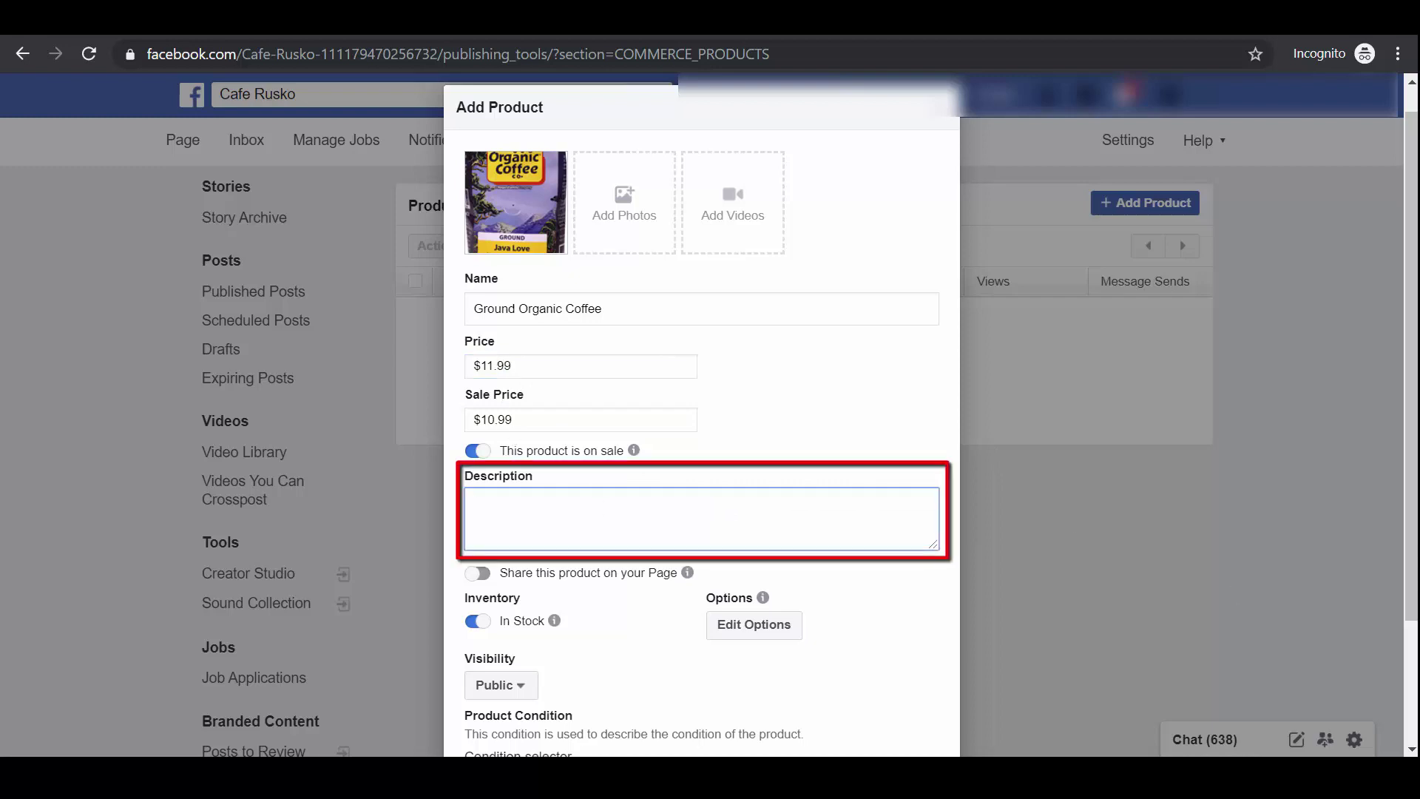
key(ctrl+v)
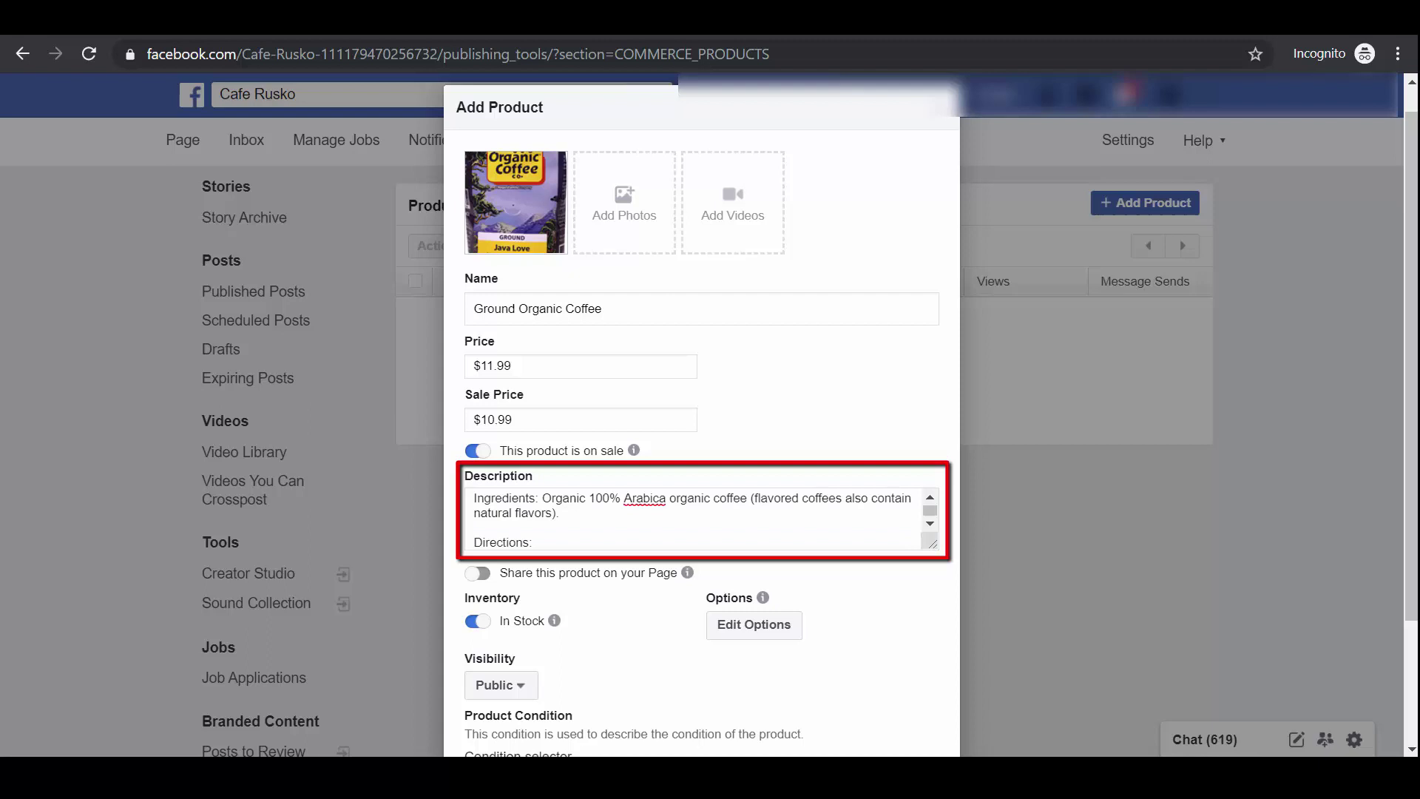
click(478, 573)
scroll(618, 612, down, 2)
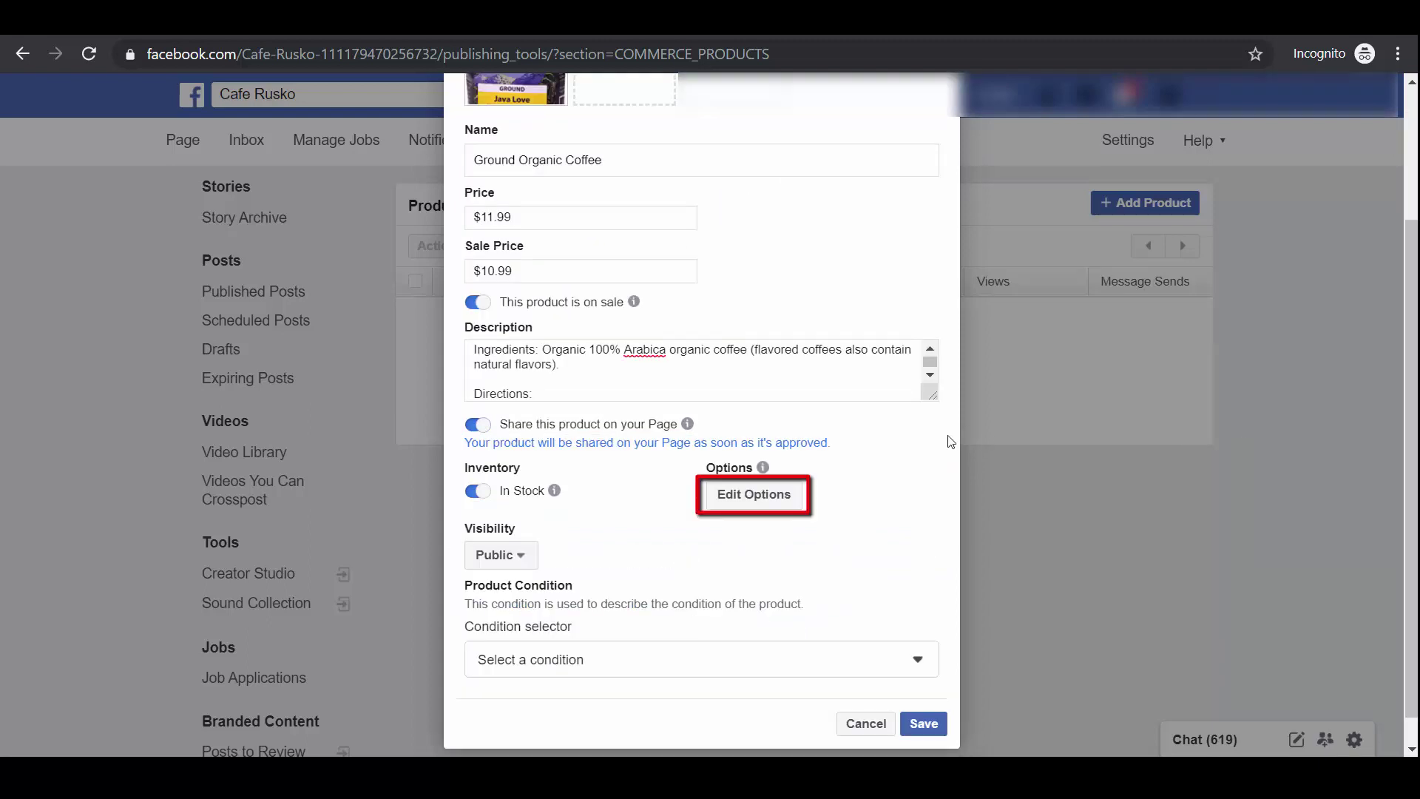
Add a Color option, keep visibility Public, set condition to New, and save the product.
click(798, 501)
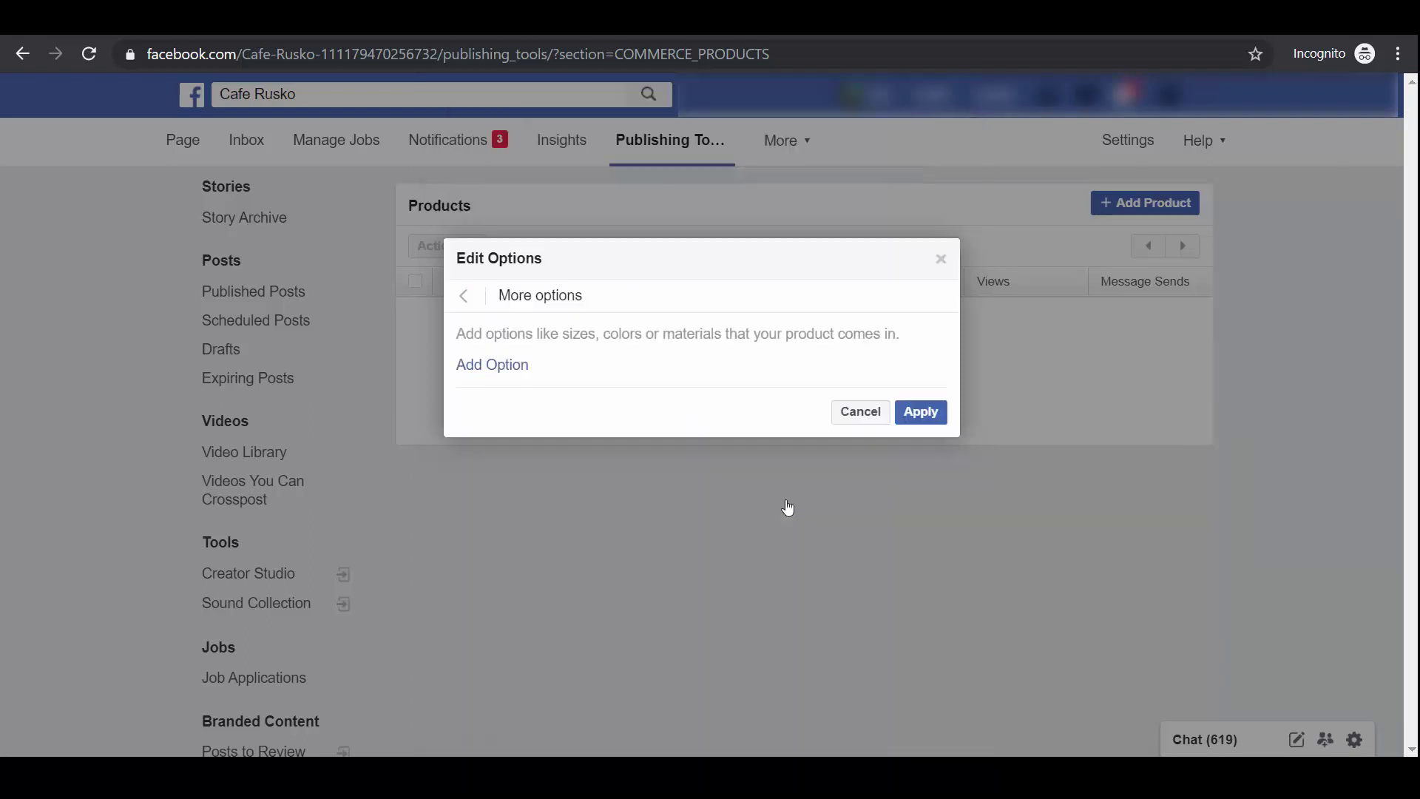
click(516, 368)
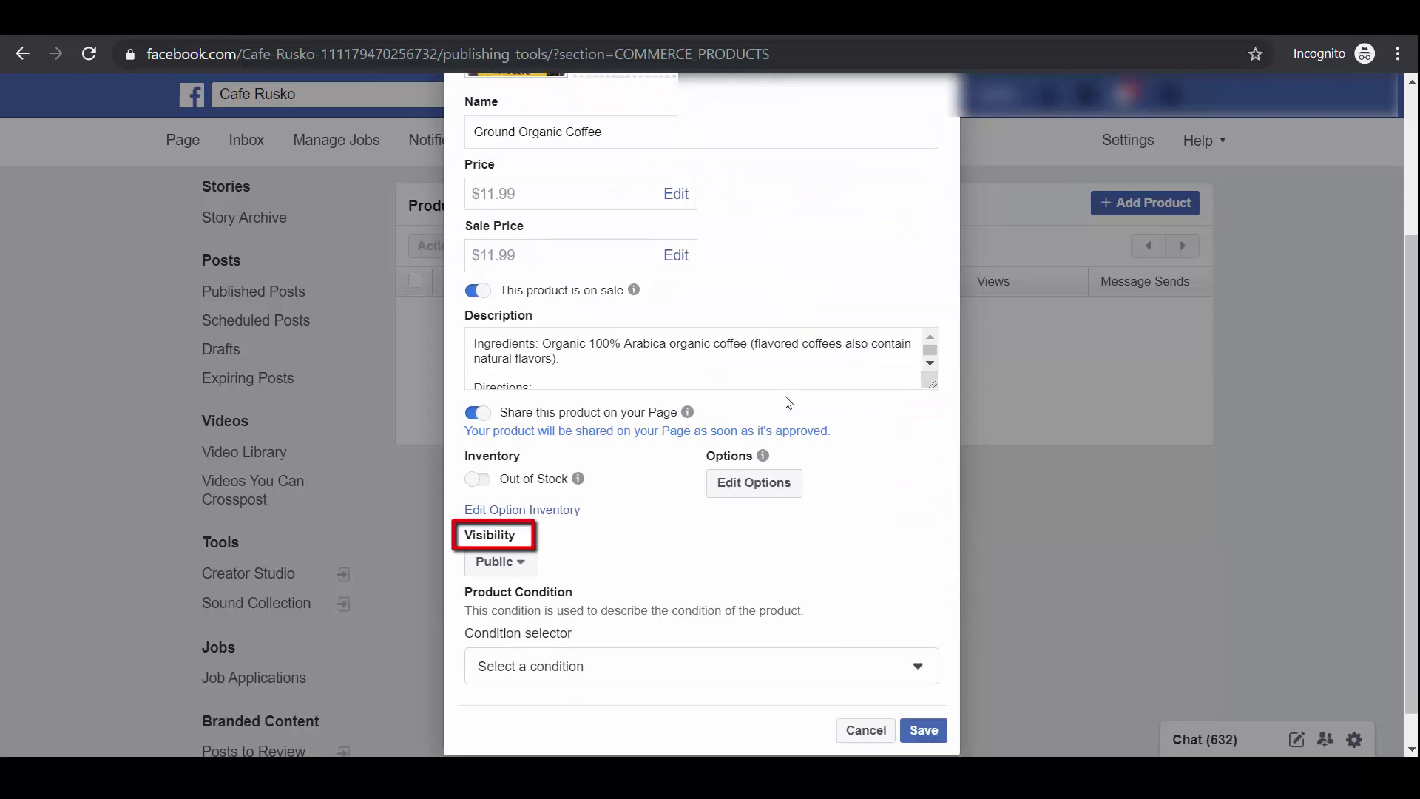
click(519, 568)
click(510, 590)
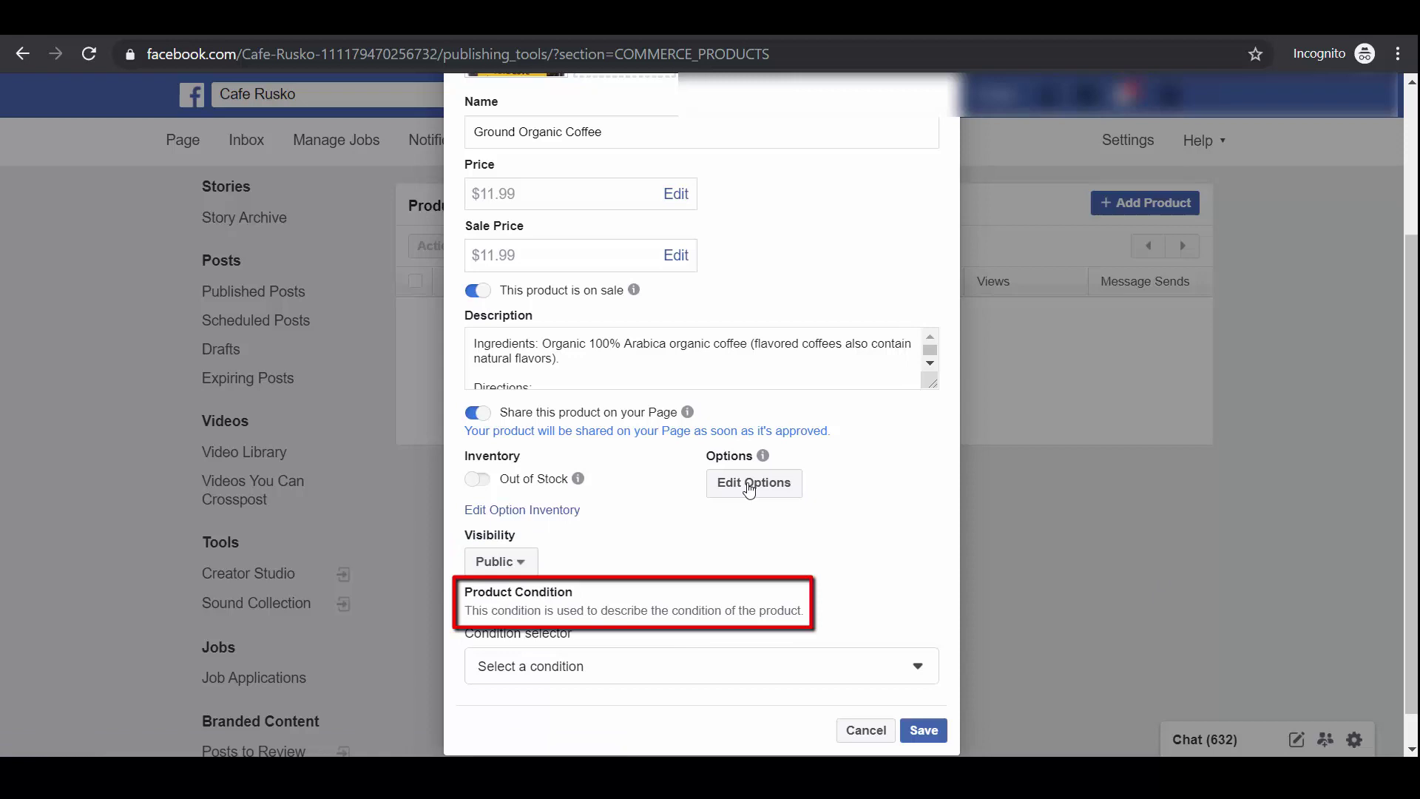
click(802, 665)
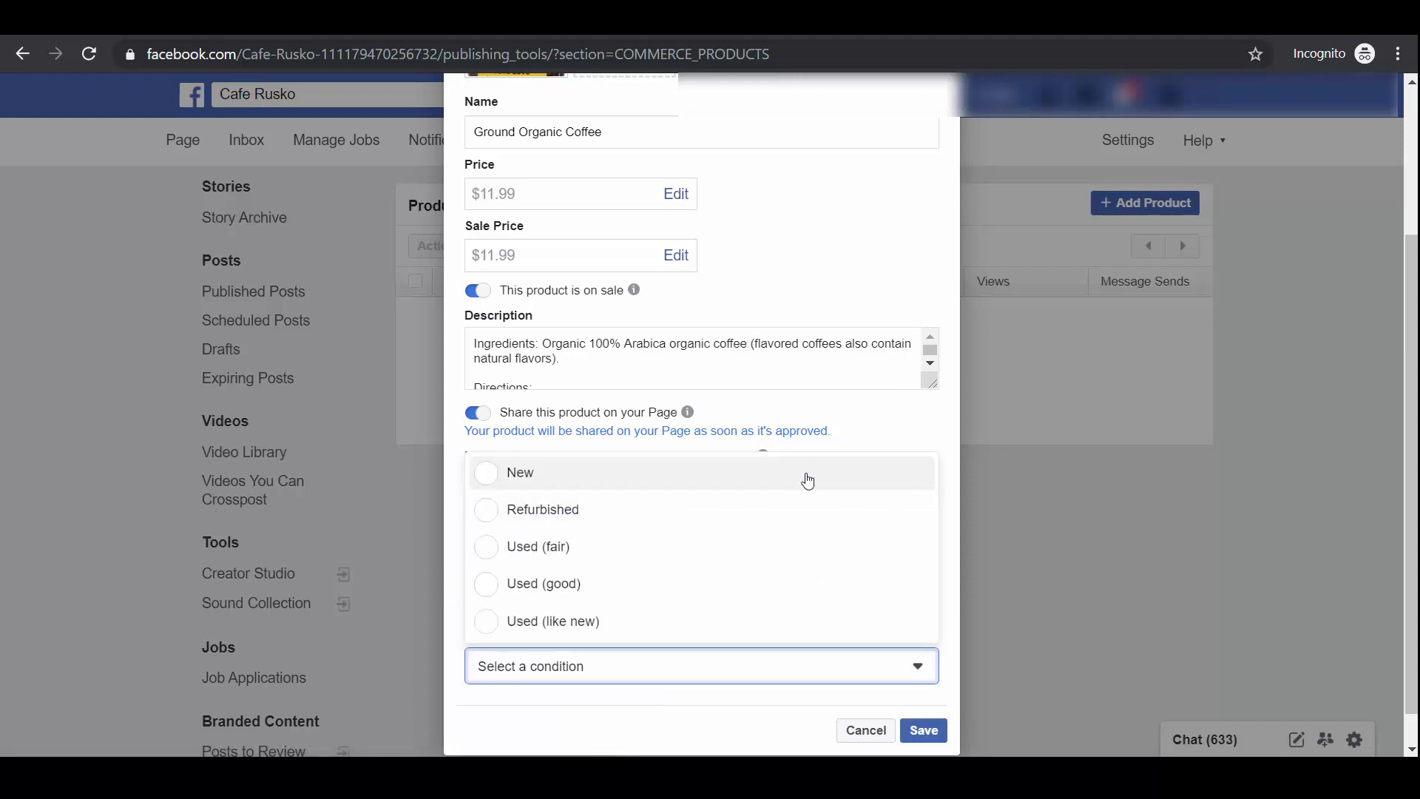
key(Return)
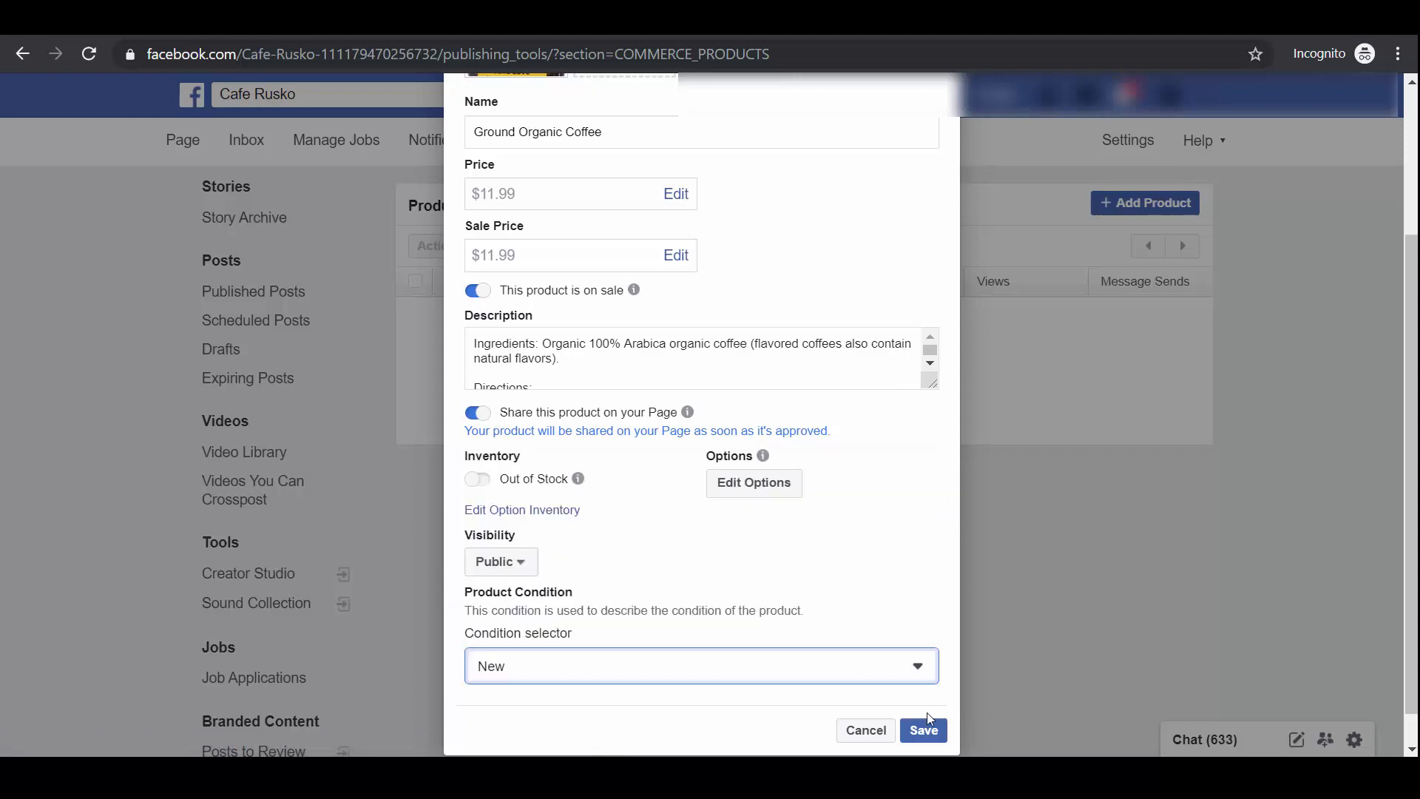
click(926, 732)
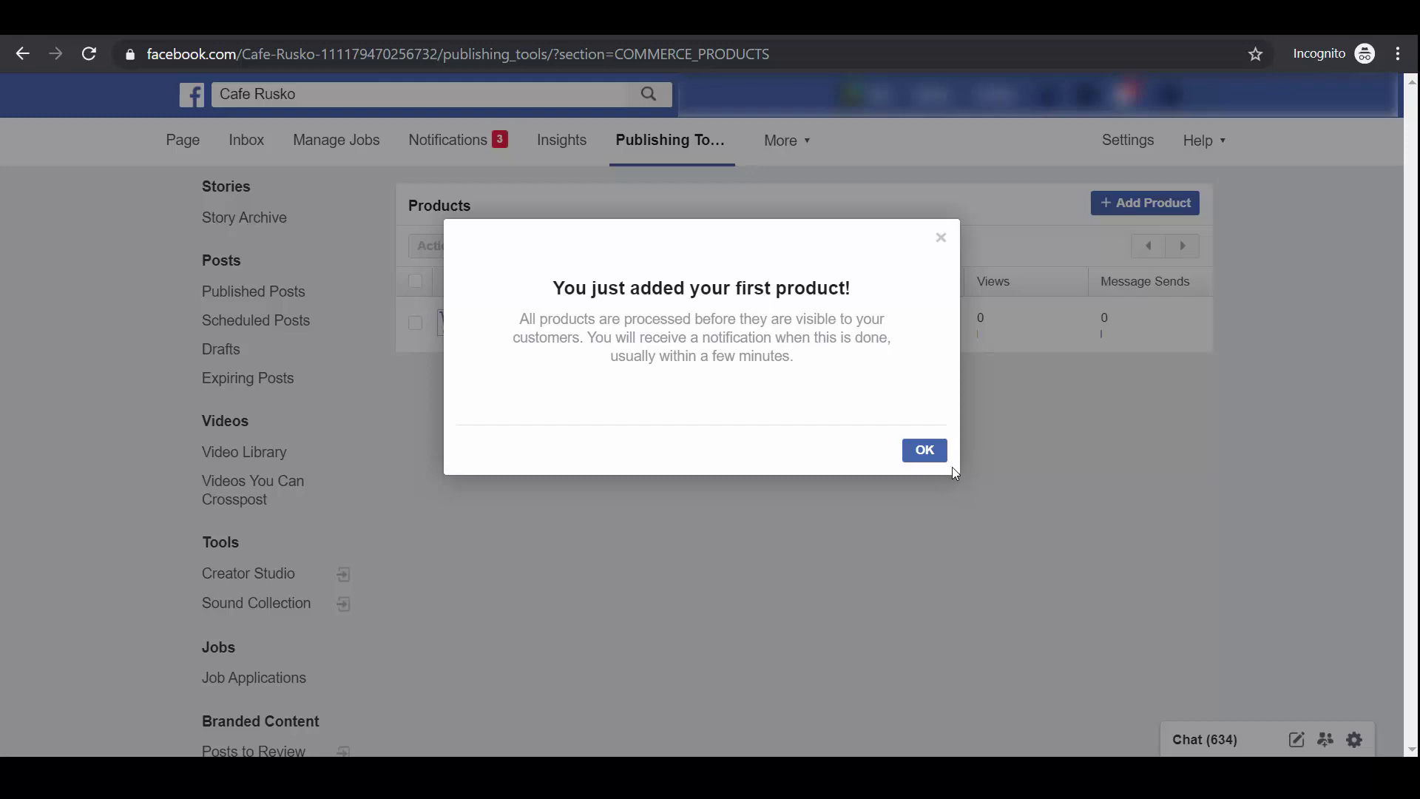
Dismiss the first-product confirmation and go to the shop's collection management.
click(924, 451)
click(192, 147)
scroll(367, 450, down, 4)
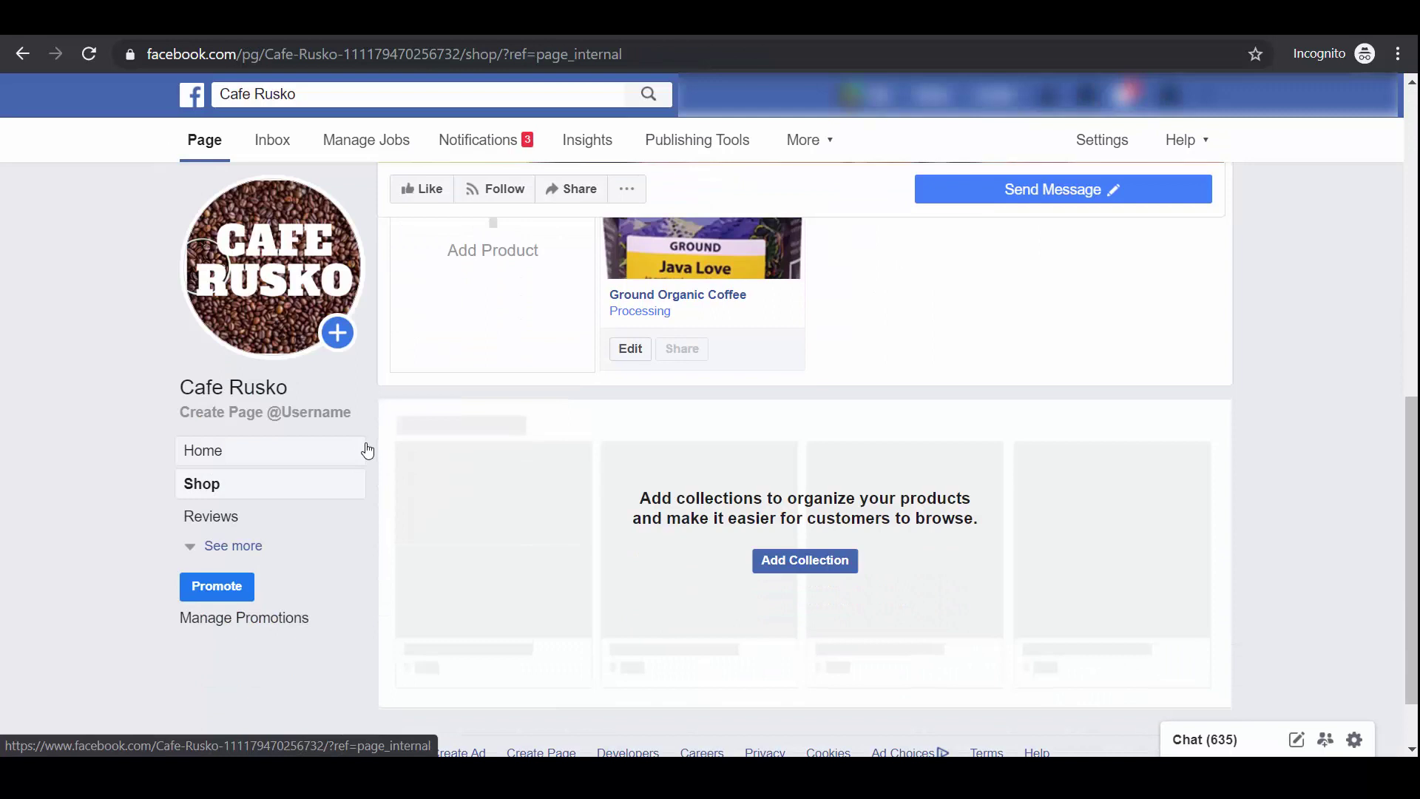
scroll(366, 450, up, 3)
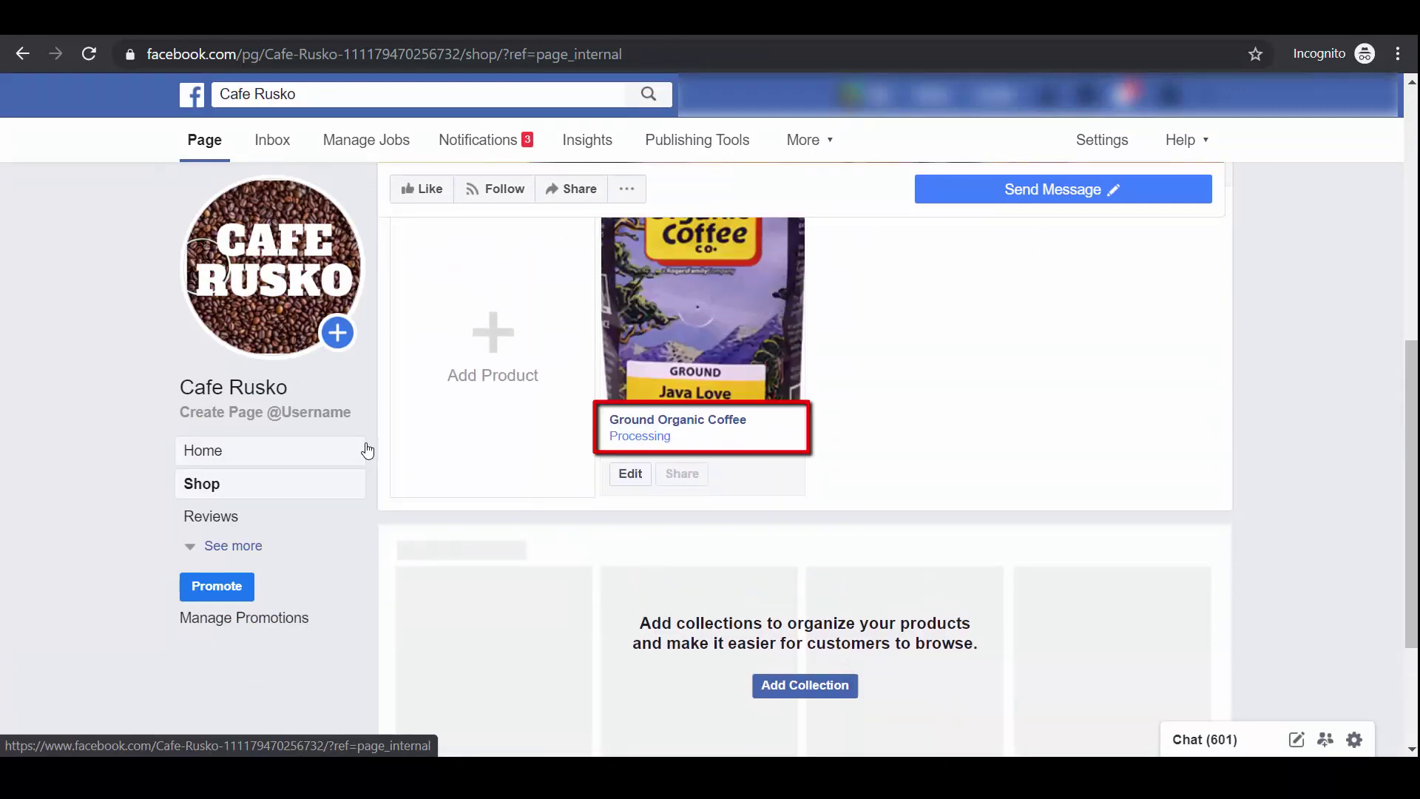
scroll(367, 450, up, 2)
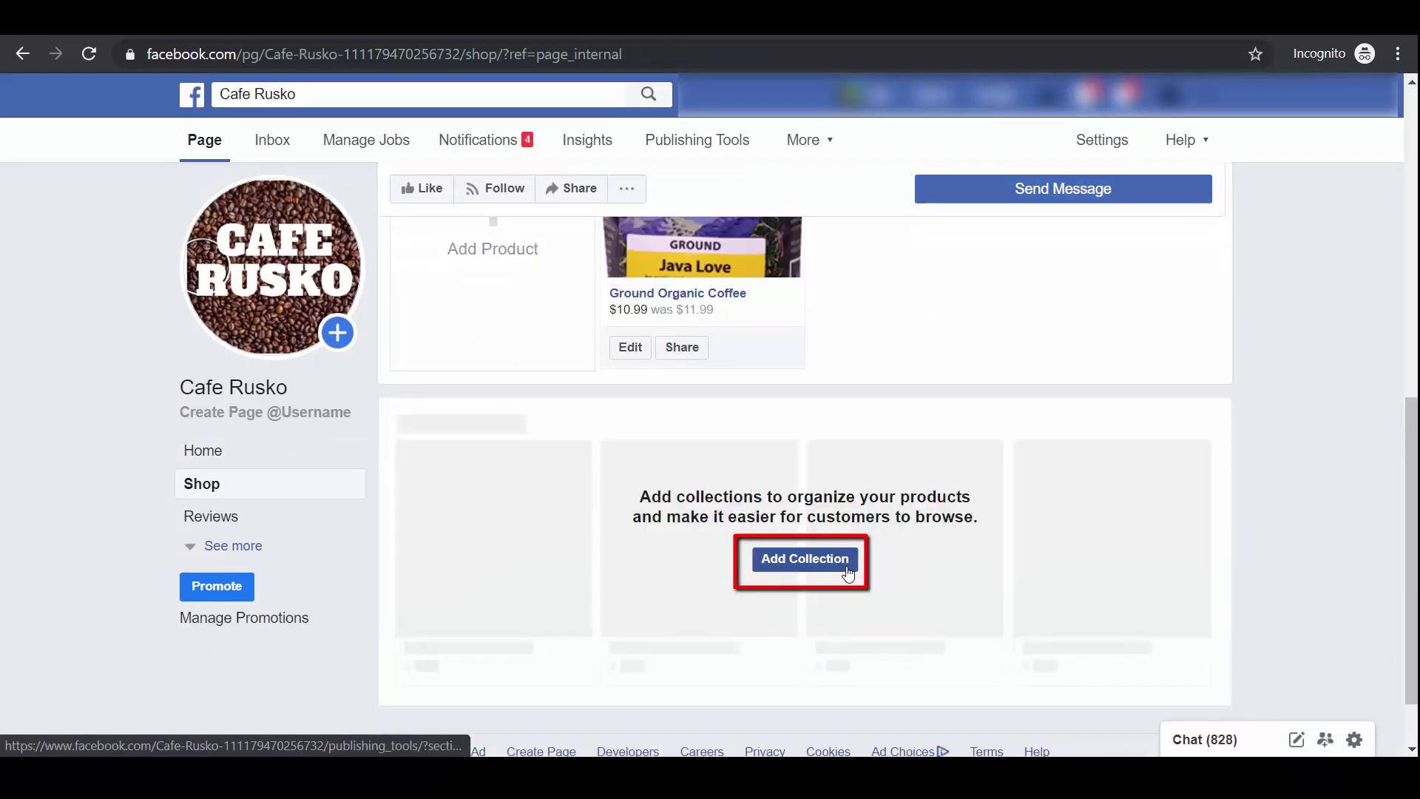
click(848, 571)
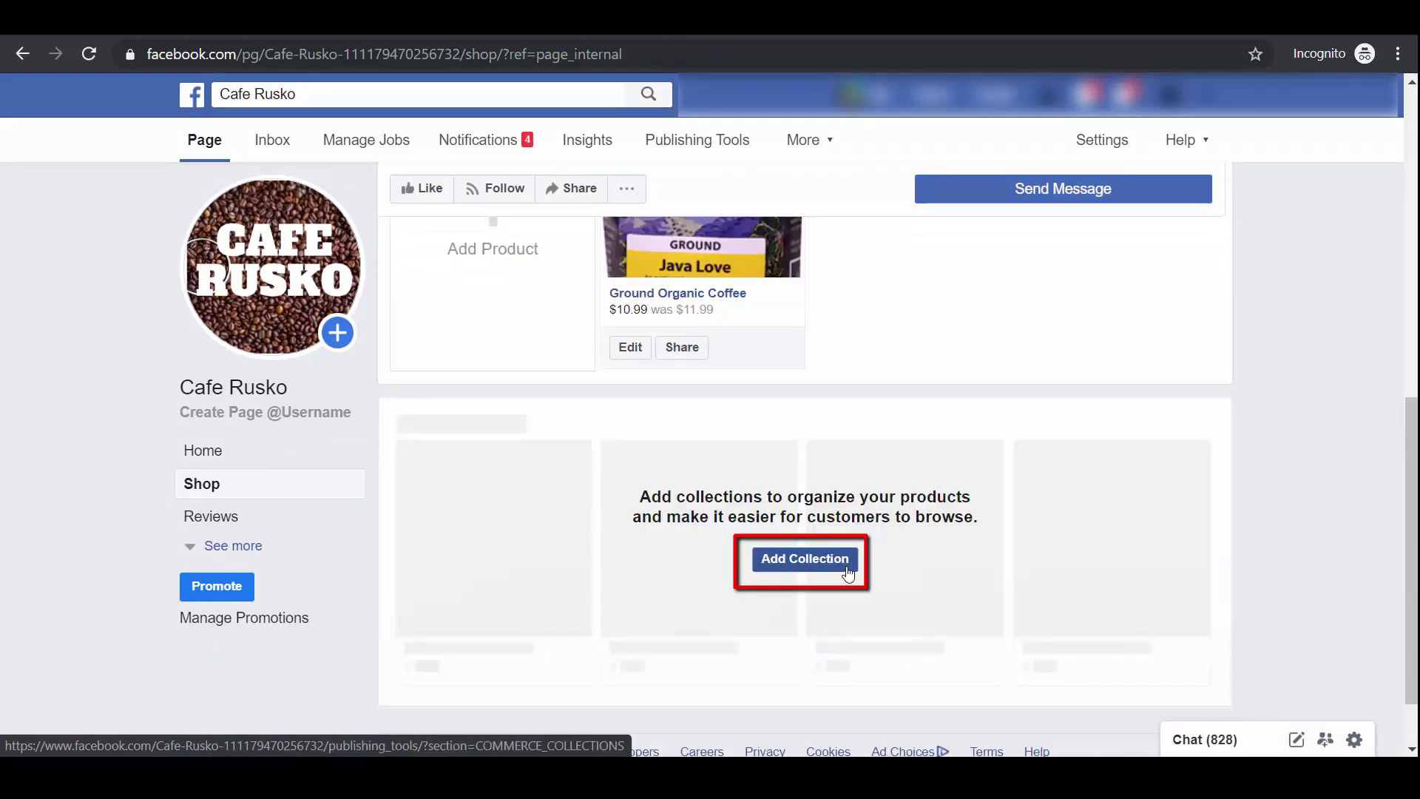
Create a Coffee collection containing Ground Organic Coffee and view it in the shop.
click(1124, 210)
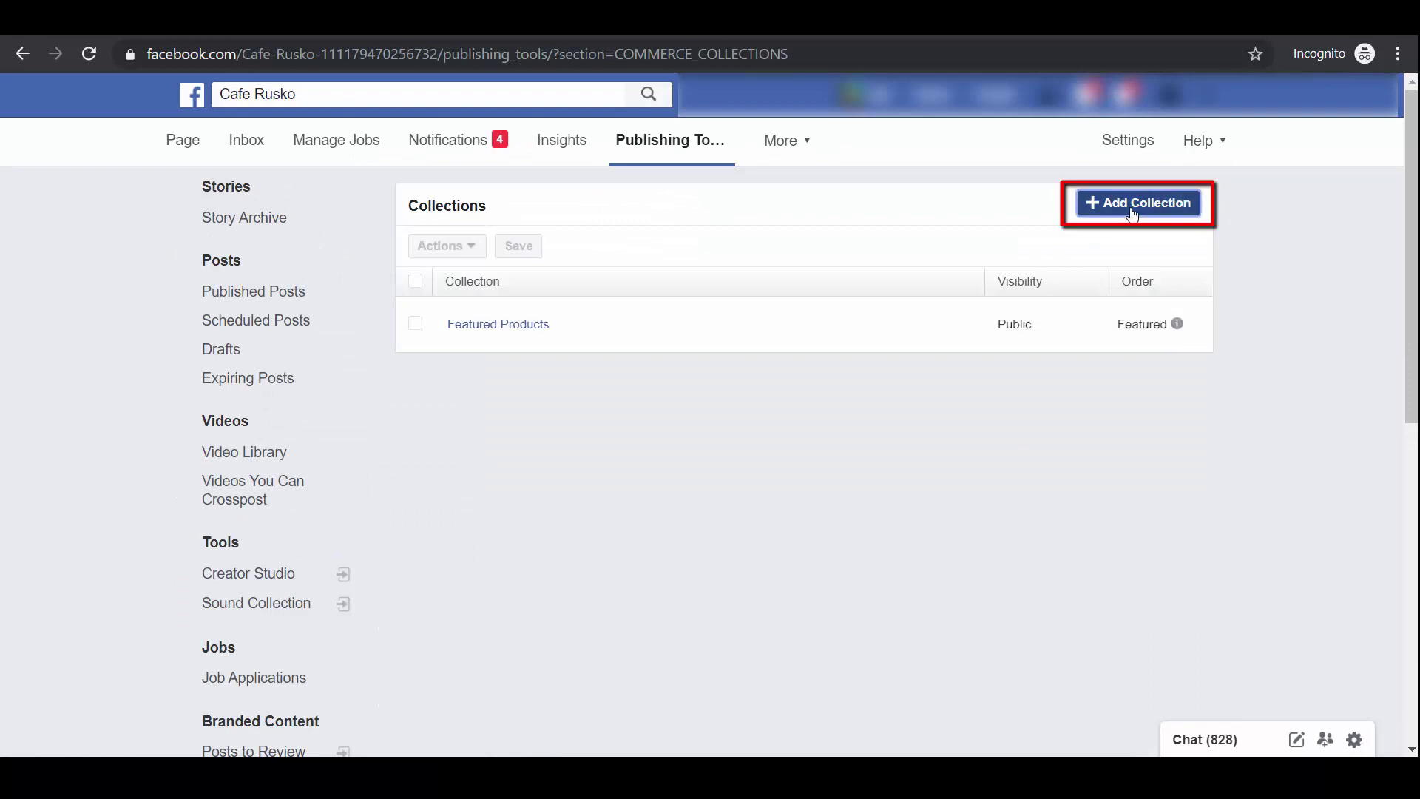
text(Coffee)
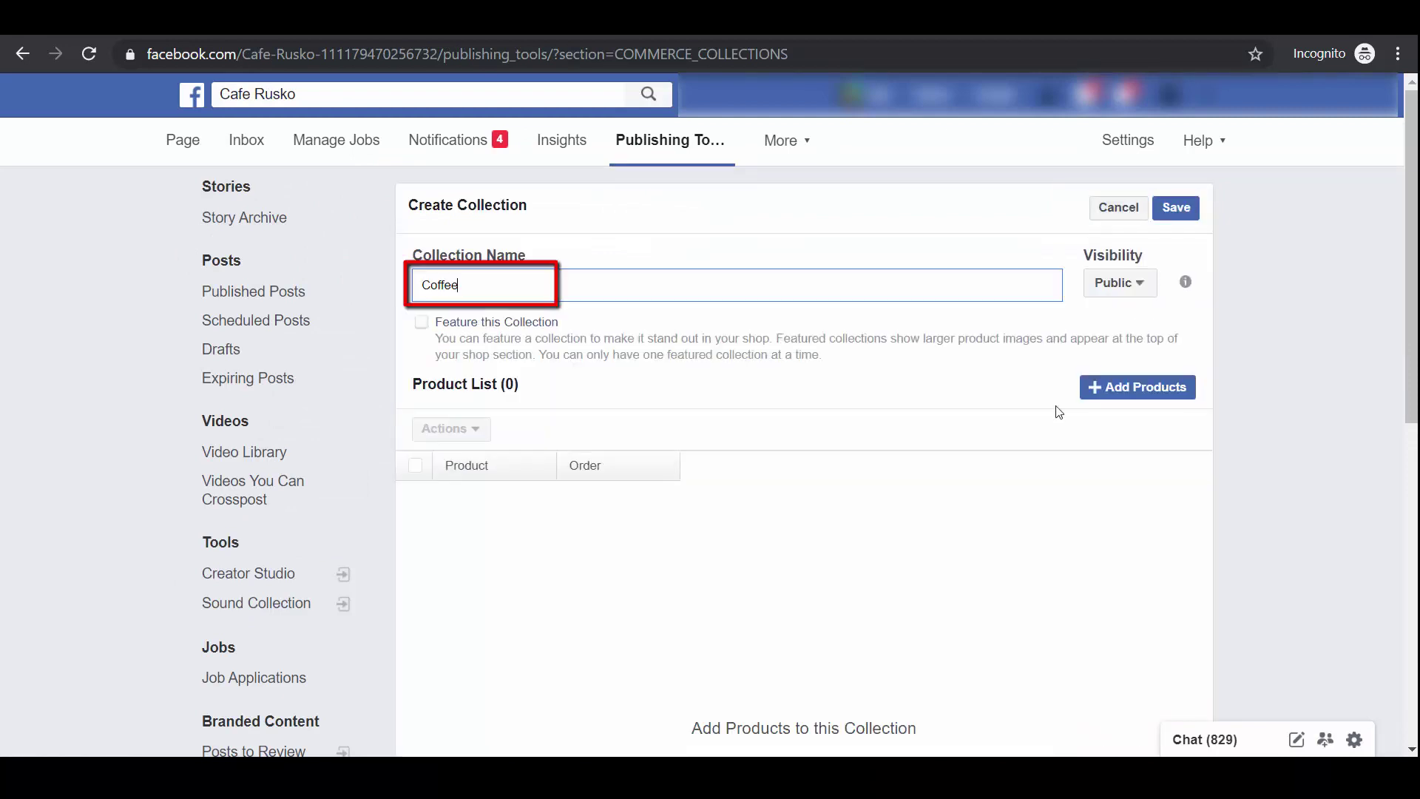
click(1128, 388)
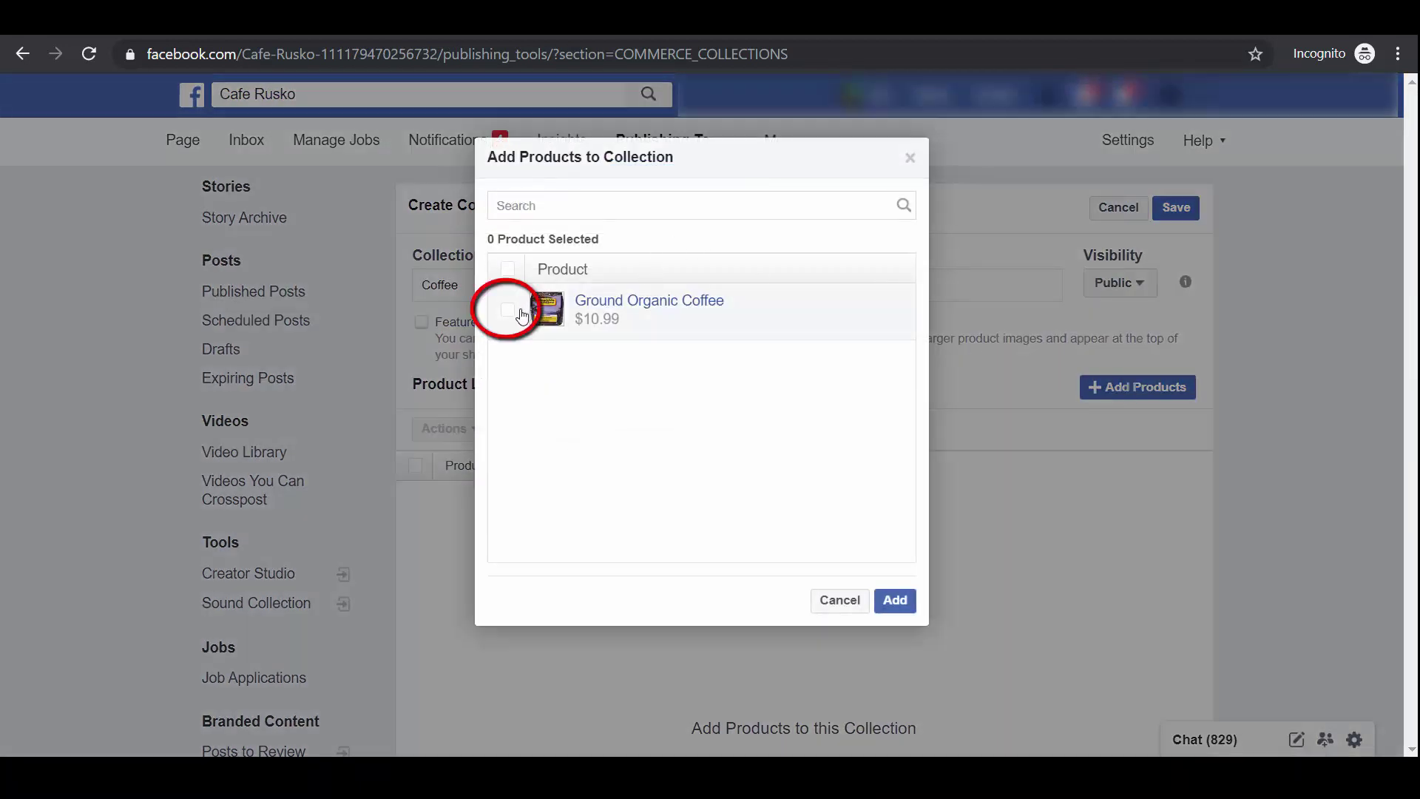
click(518, 311)
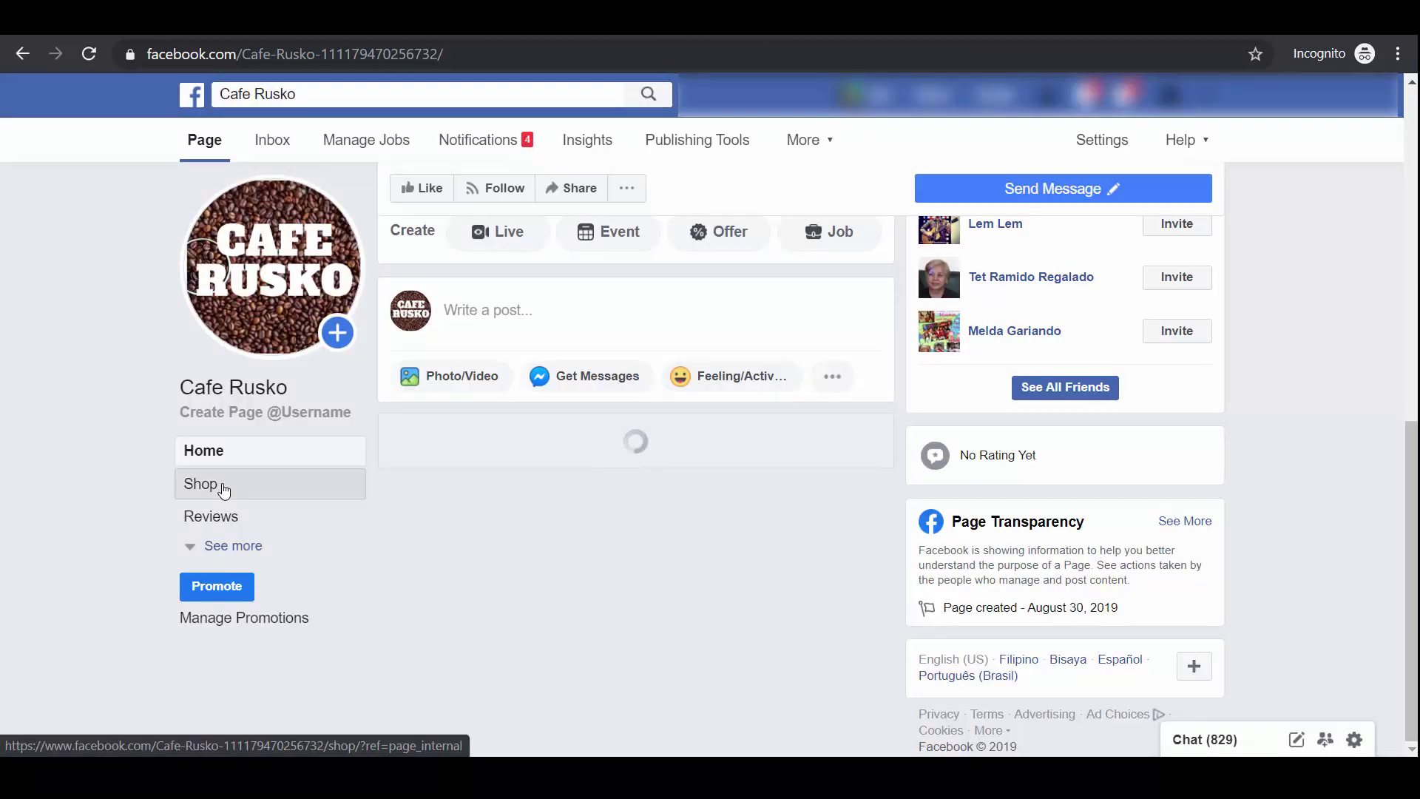
click(224, 490)
scroll(1414, 382, down, 6)
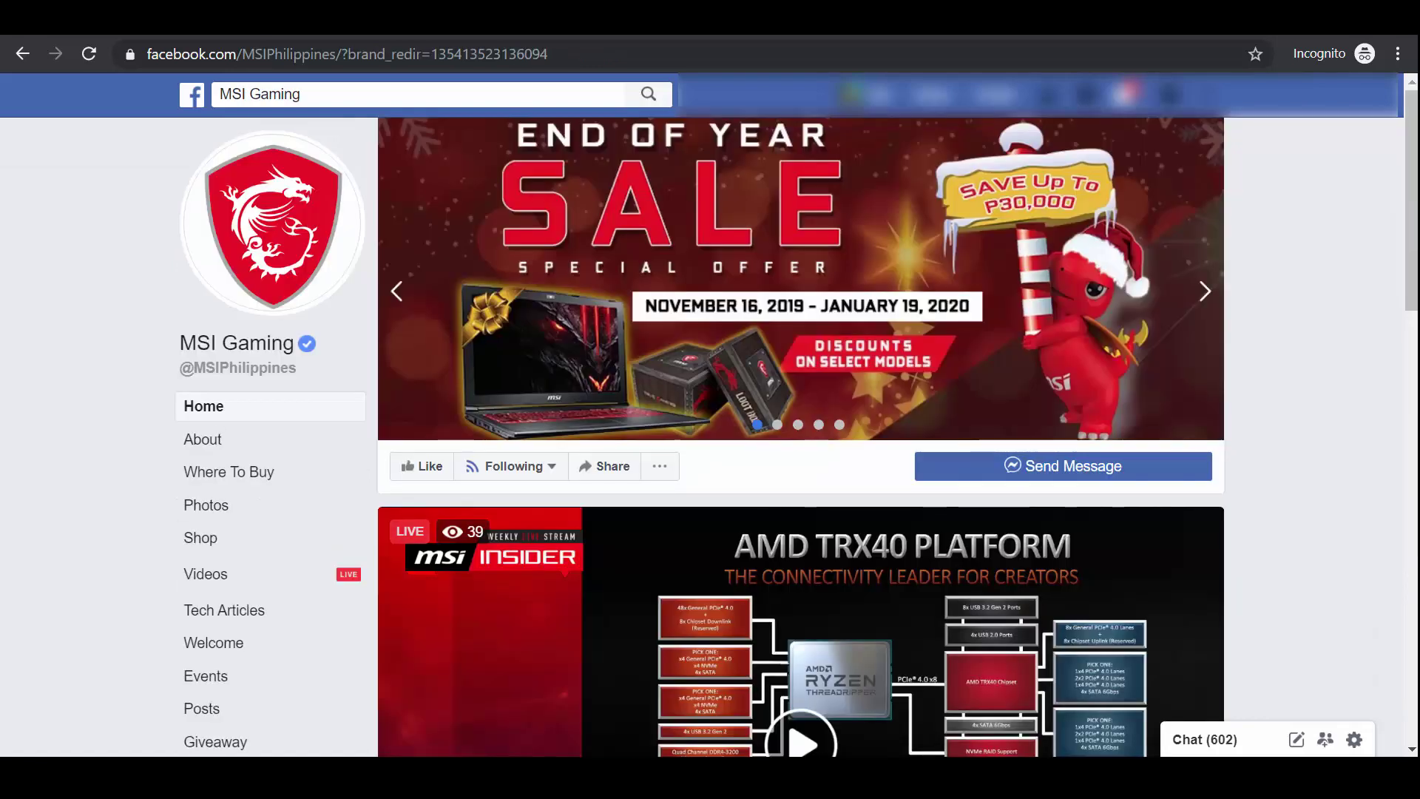
Open the GL63 8SD 409PH laptop's details from MSI Gaming's shop.
click(227, 542)
scroll(1394, 363, down, 1)
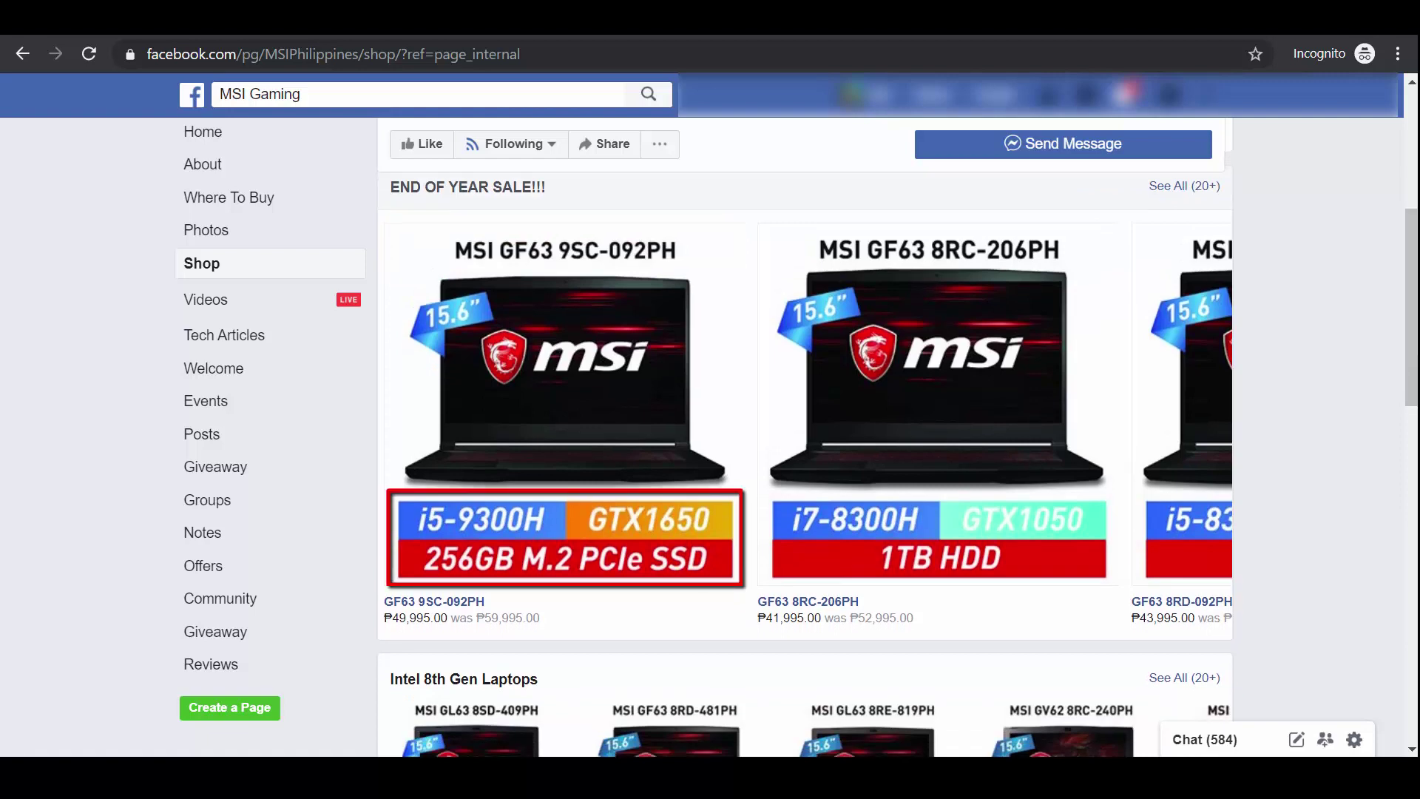
scroll(462, 375, down, 5)
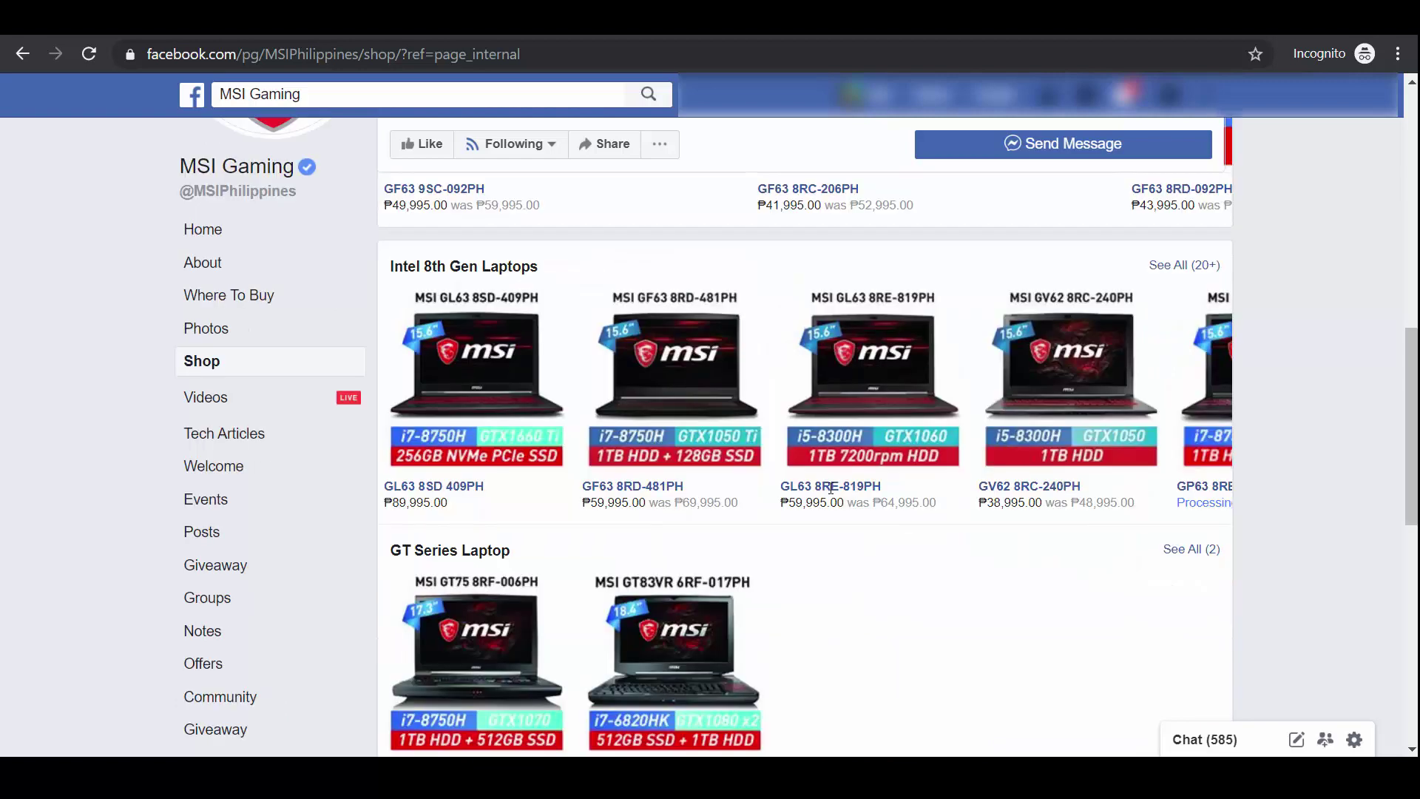
click(462, 375)
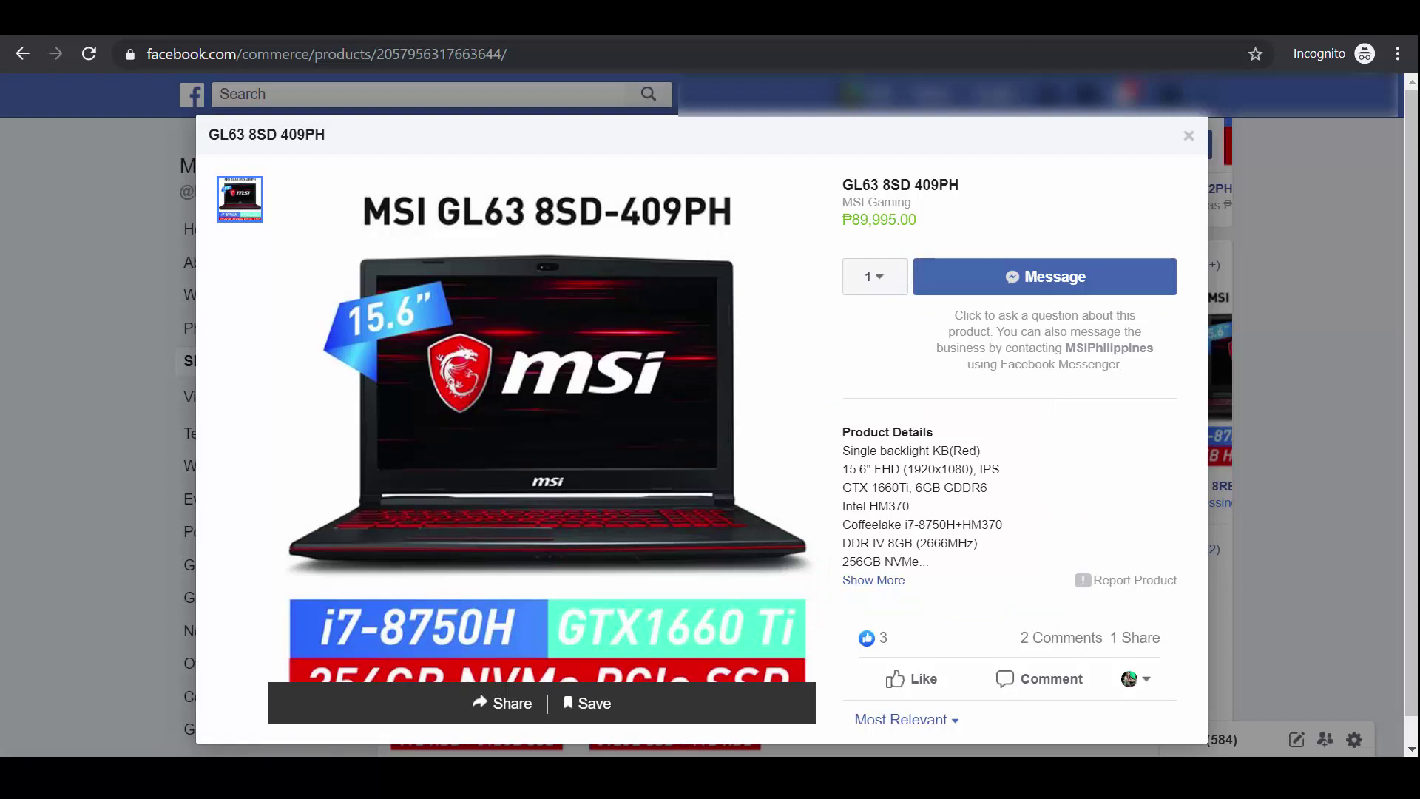
Send the seller a message asking 'How can I purchase this?' about the laptop.
click(1161, 284)
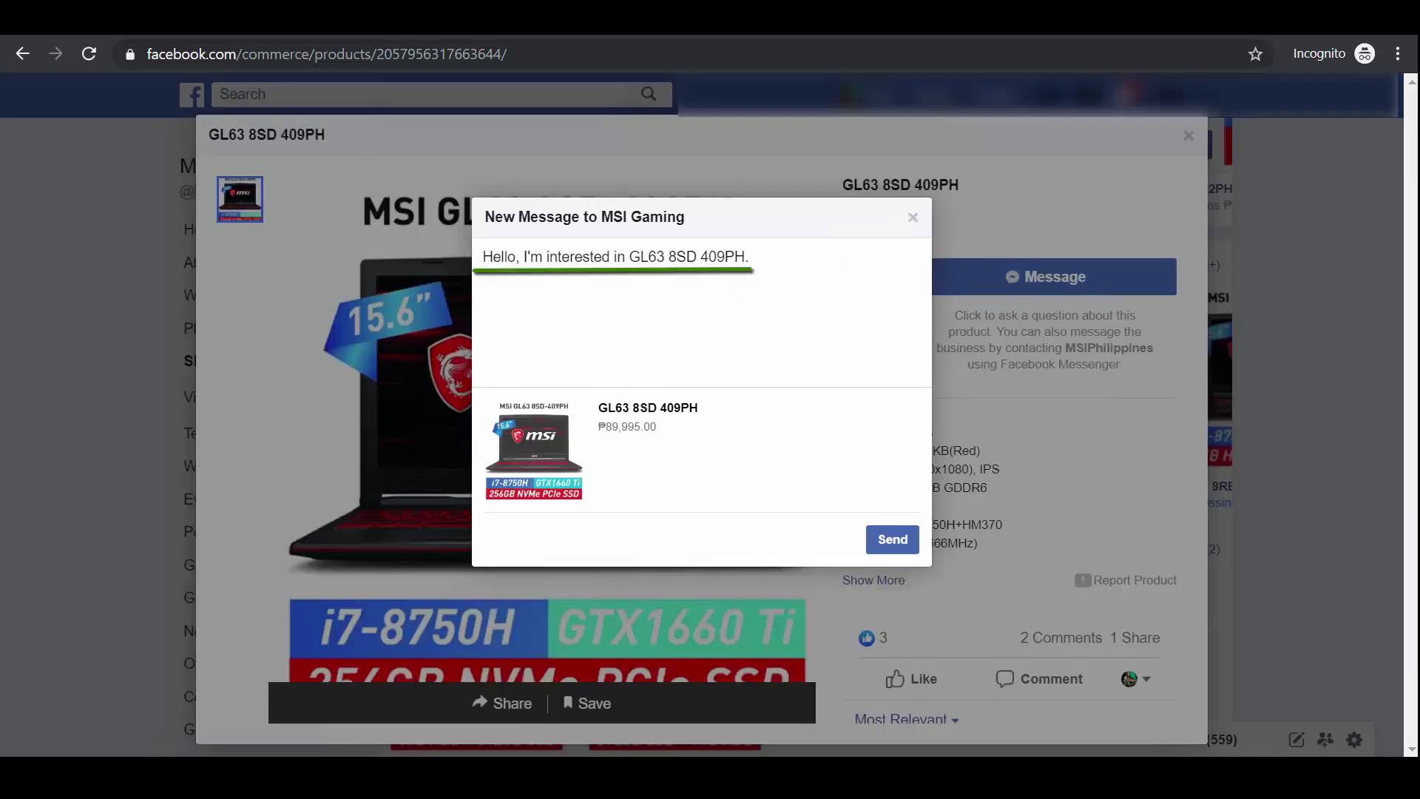
click(779, 256)
text(How can I purchase this?)
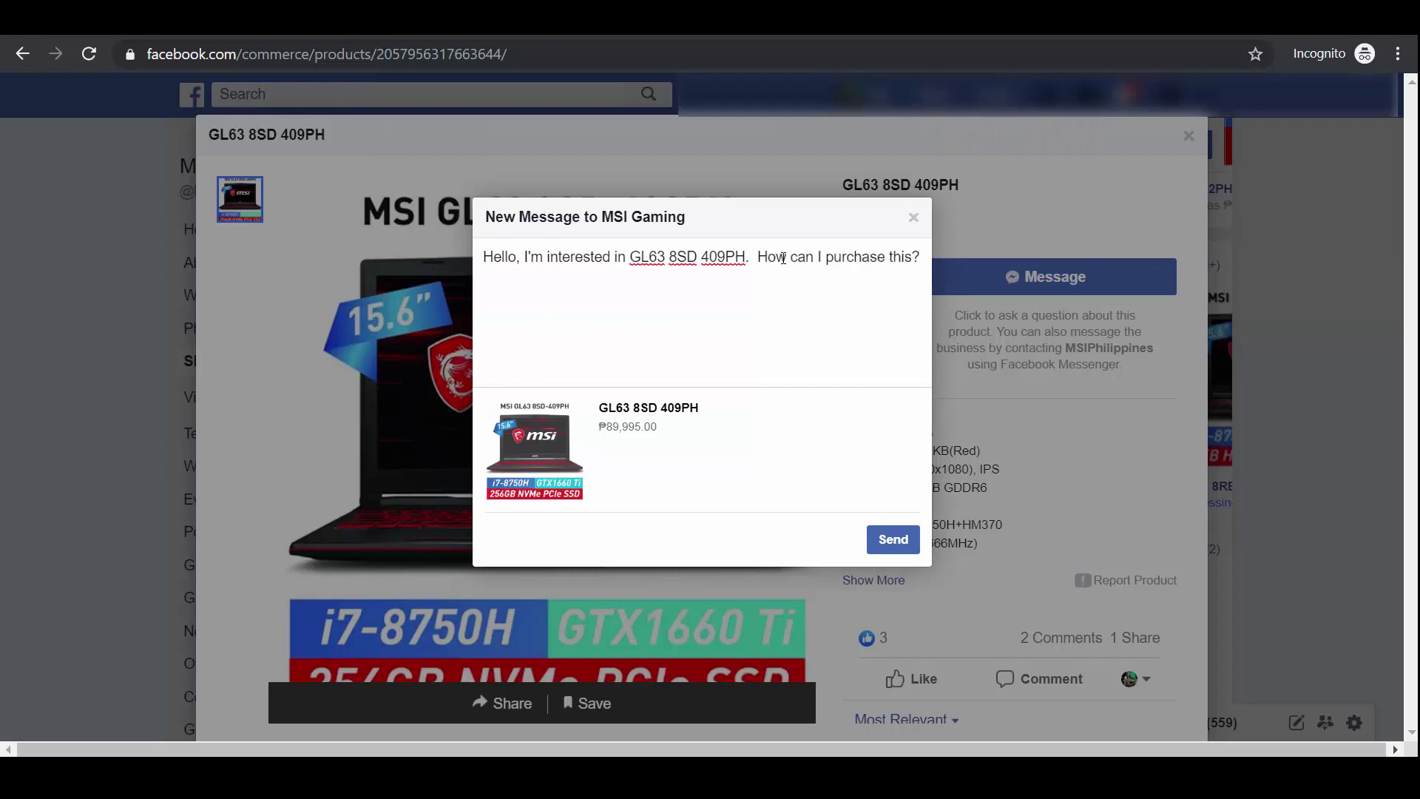
click(893, 539)
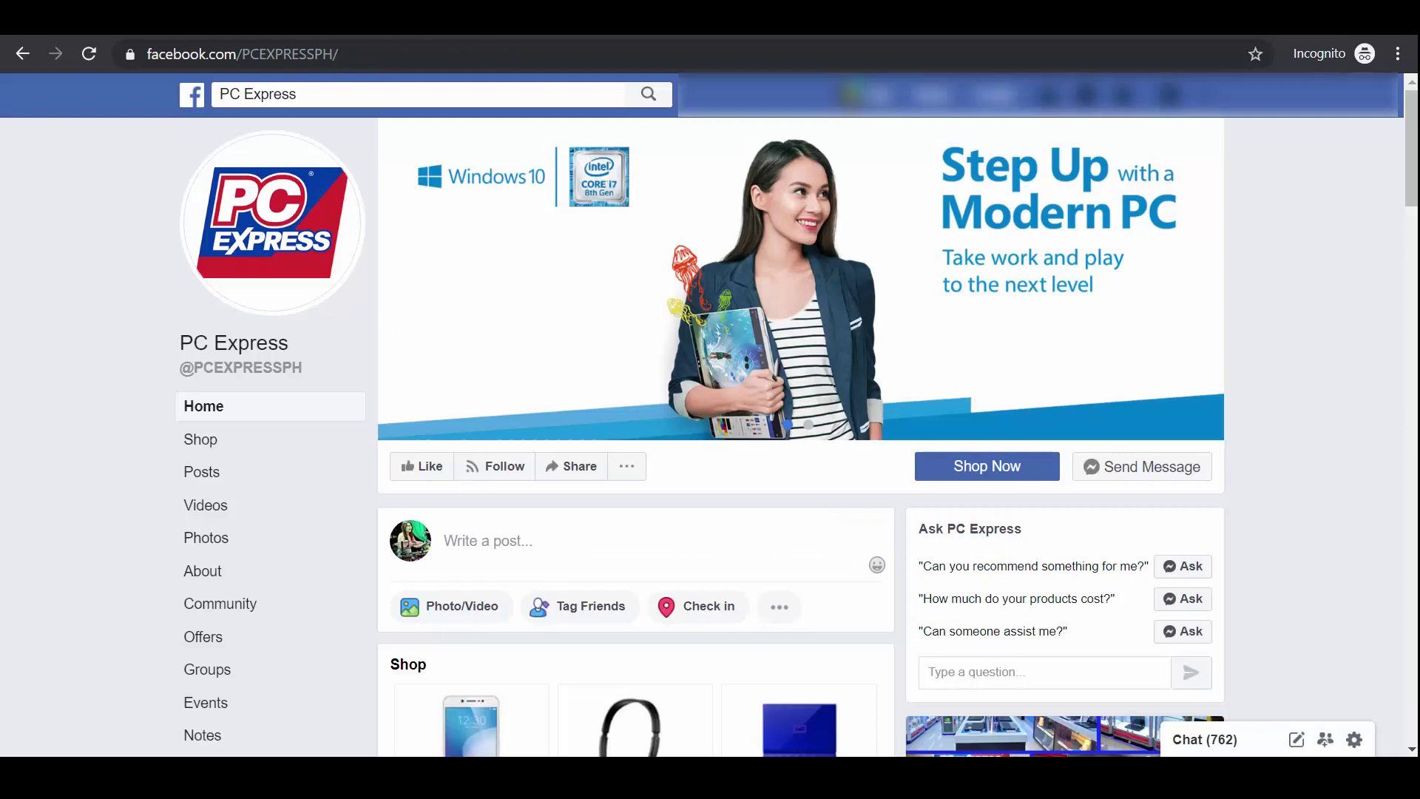
Open the Western Digital 1TB drive in PC Express's shop and continue to checkout on the website.
scroll(709, 444, down, 6)
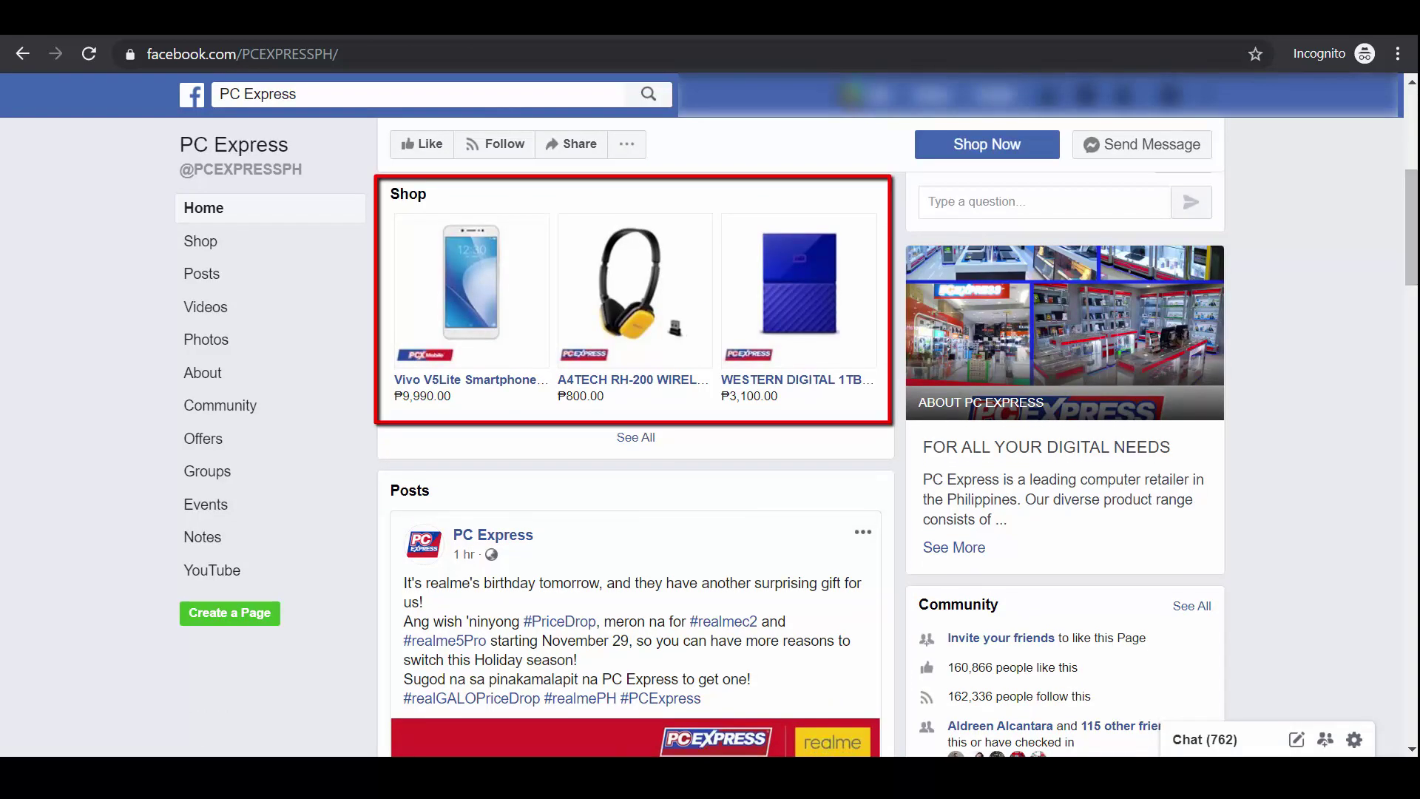
click(839, 351)
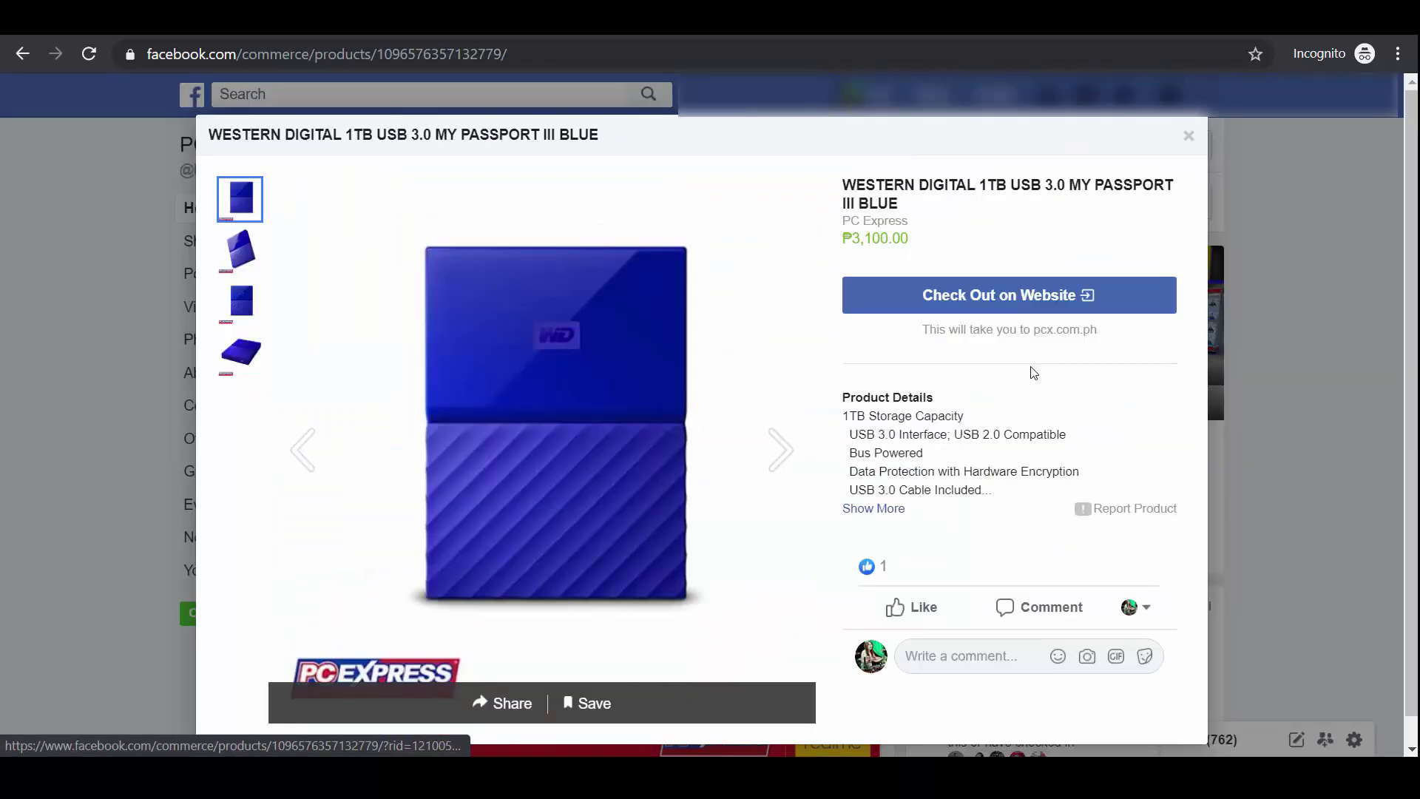
click(1109, 313)
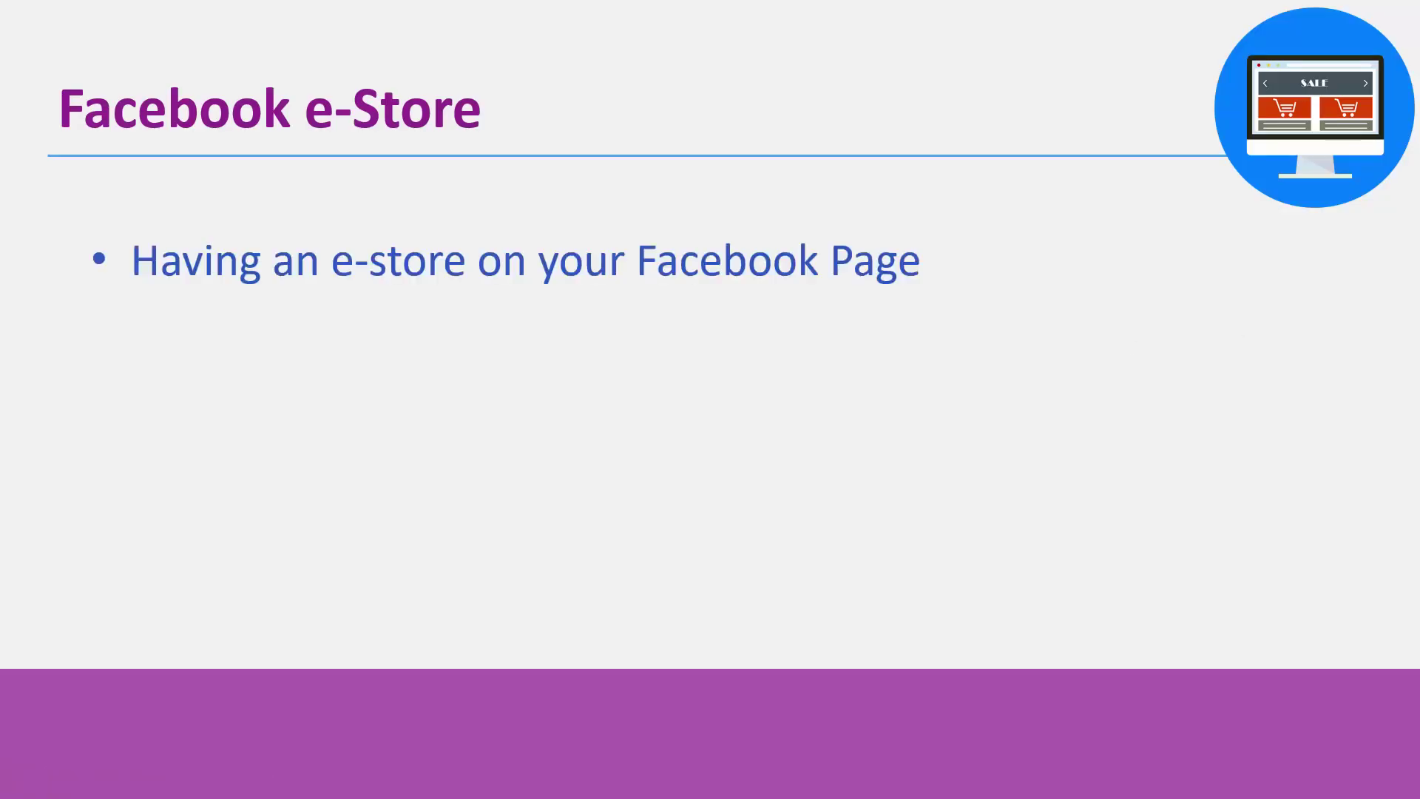
Present the e-Store bullets on reaching your target market and matching Business Page products.
click(1189, 442)
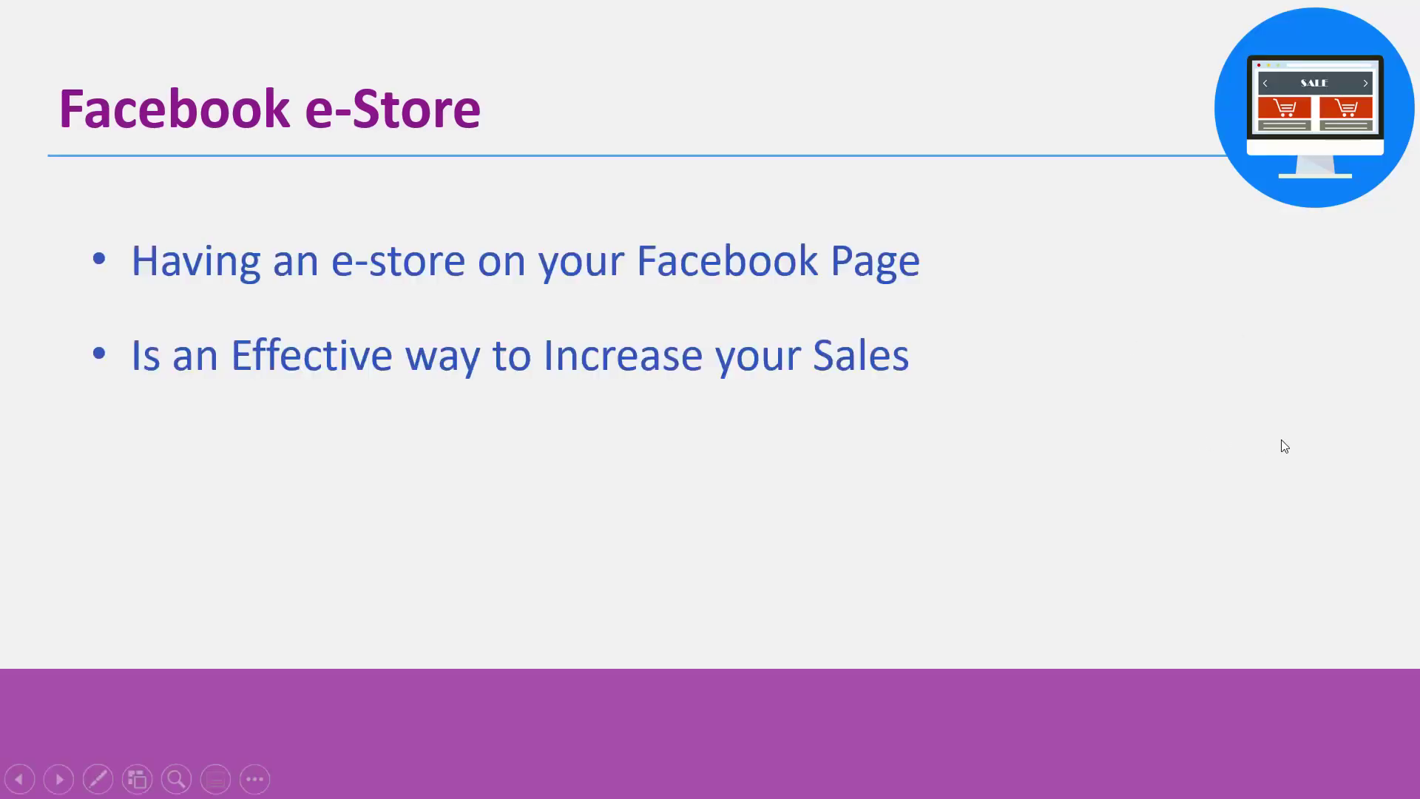
key(Right)
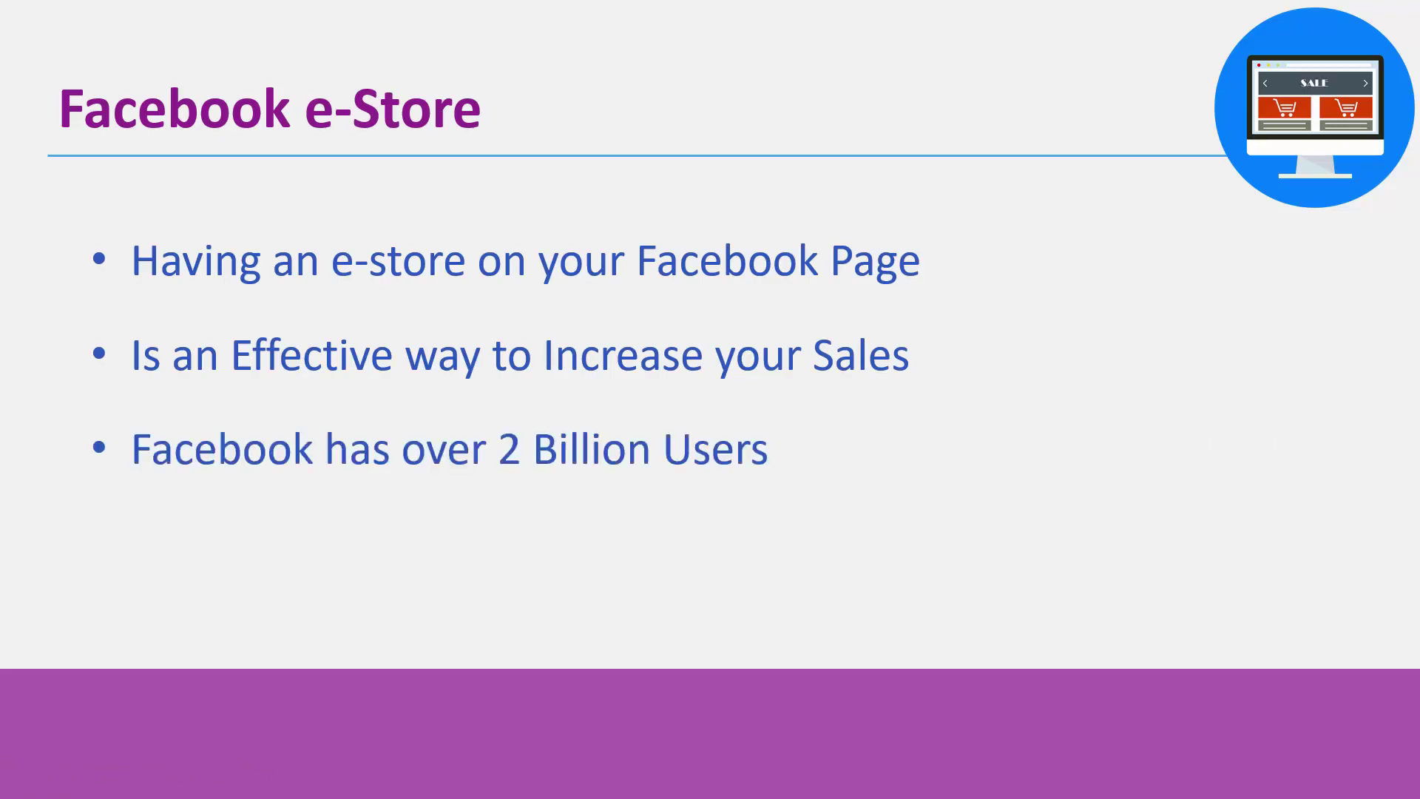
key(Right)
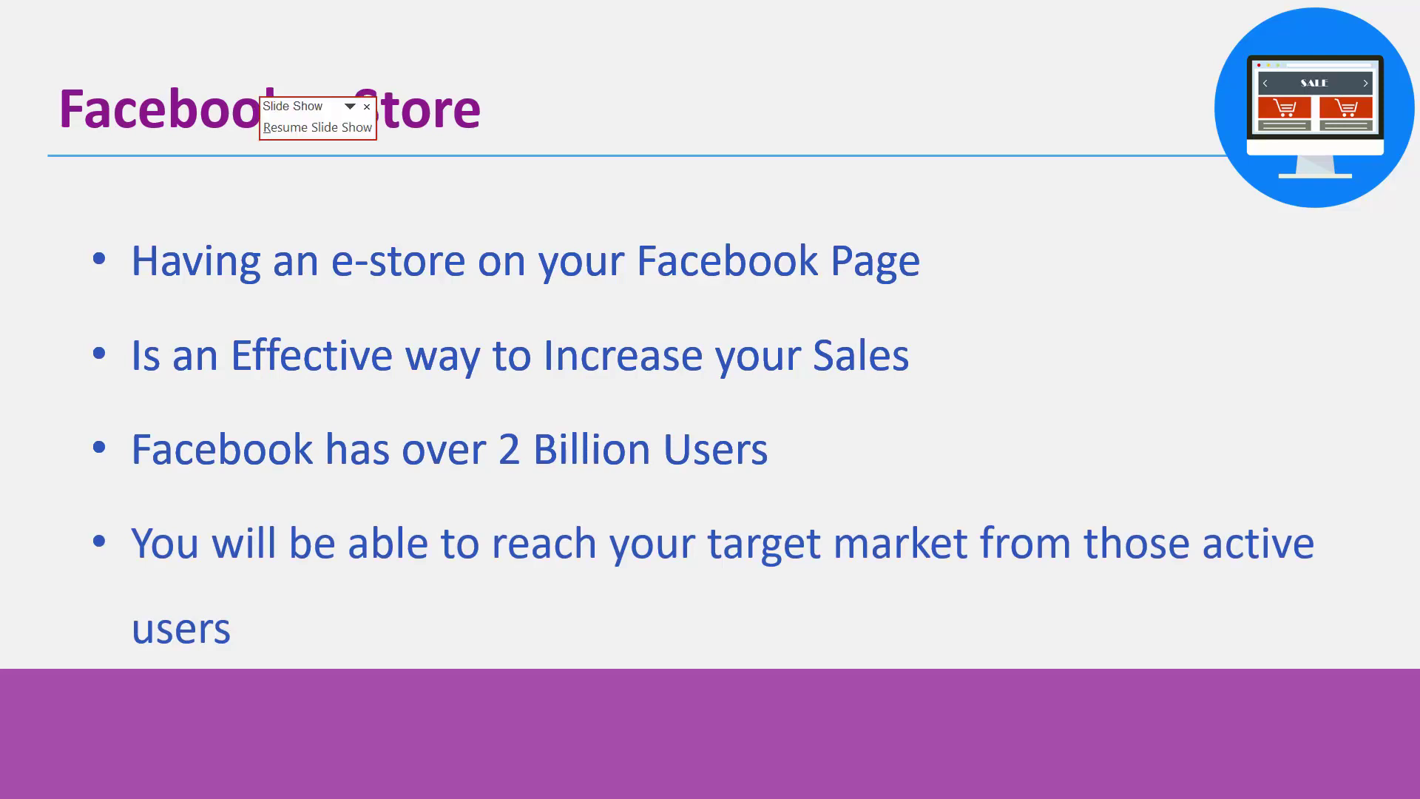
key(Right)
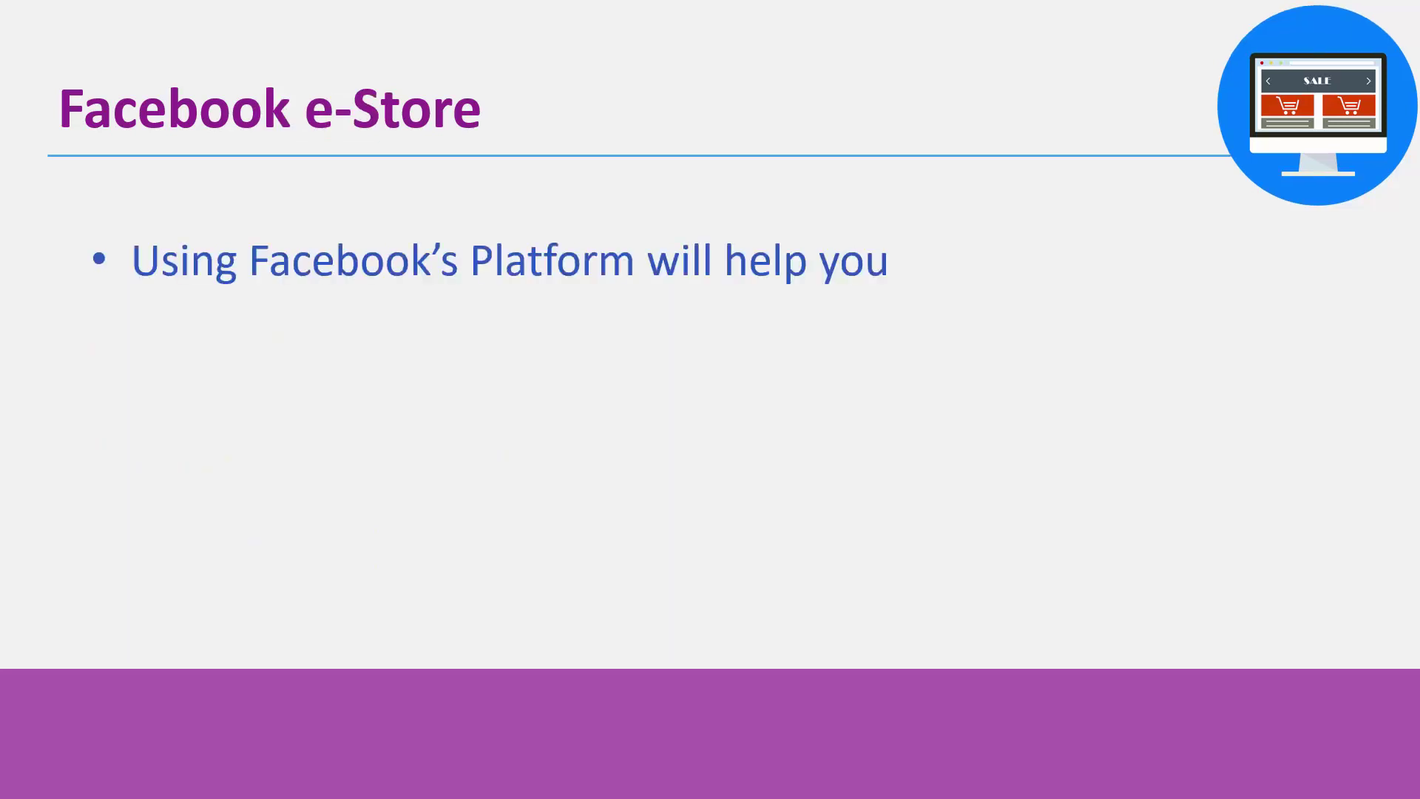
key(Right)
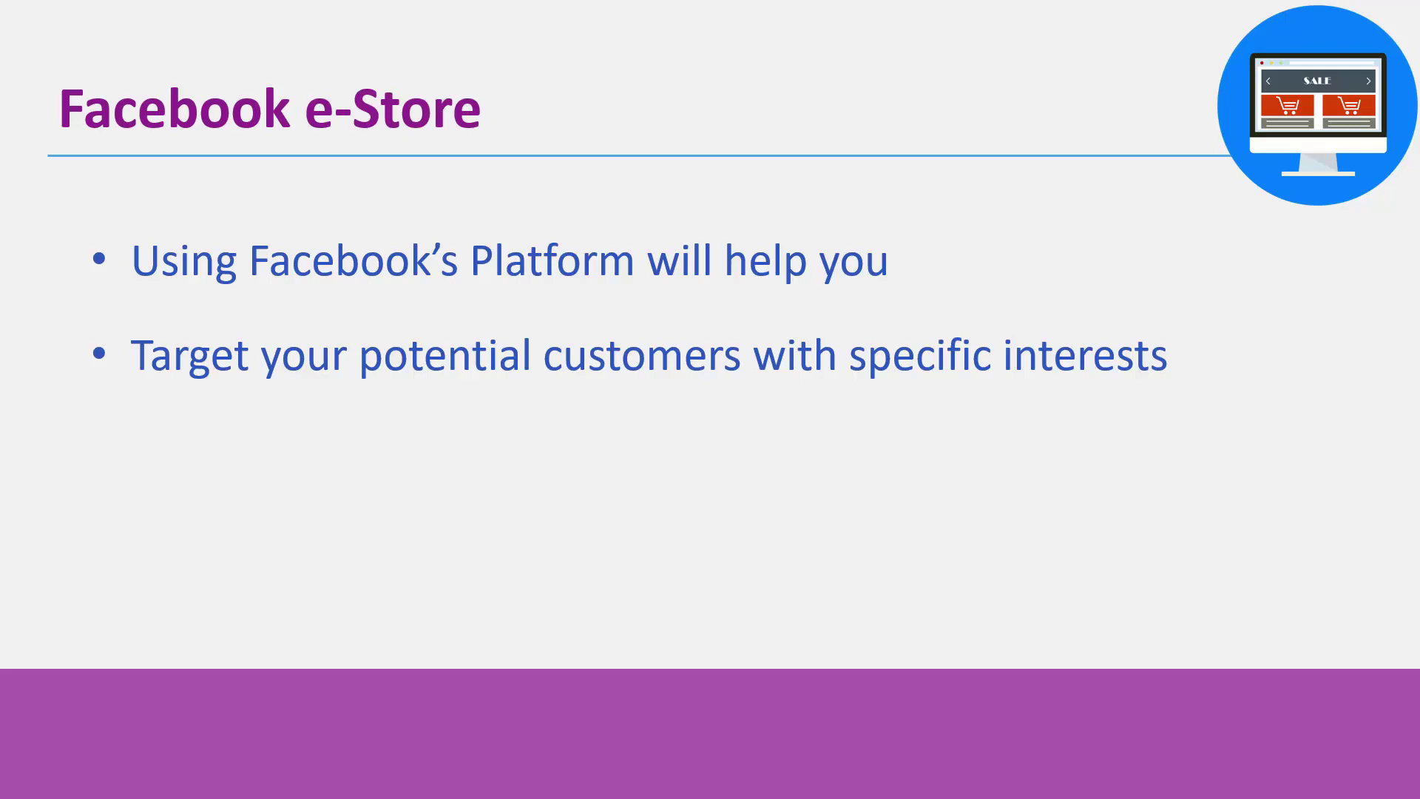
key(Right)
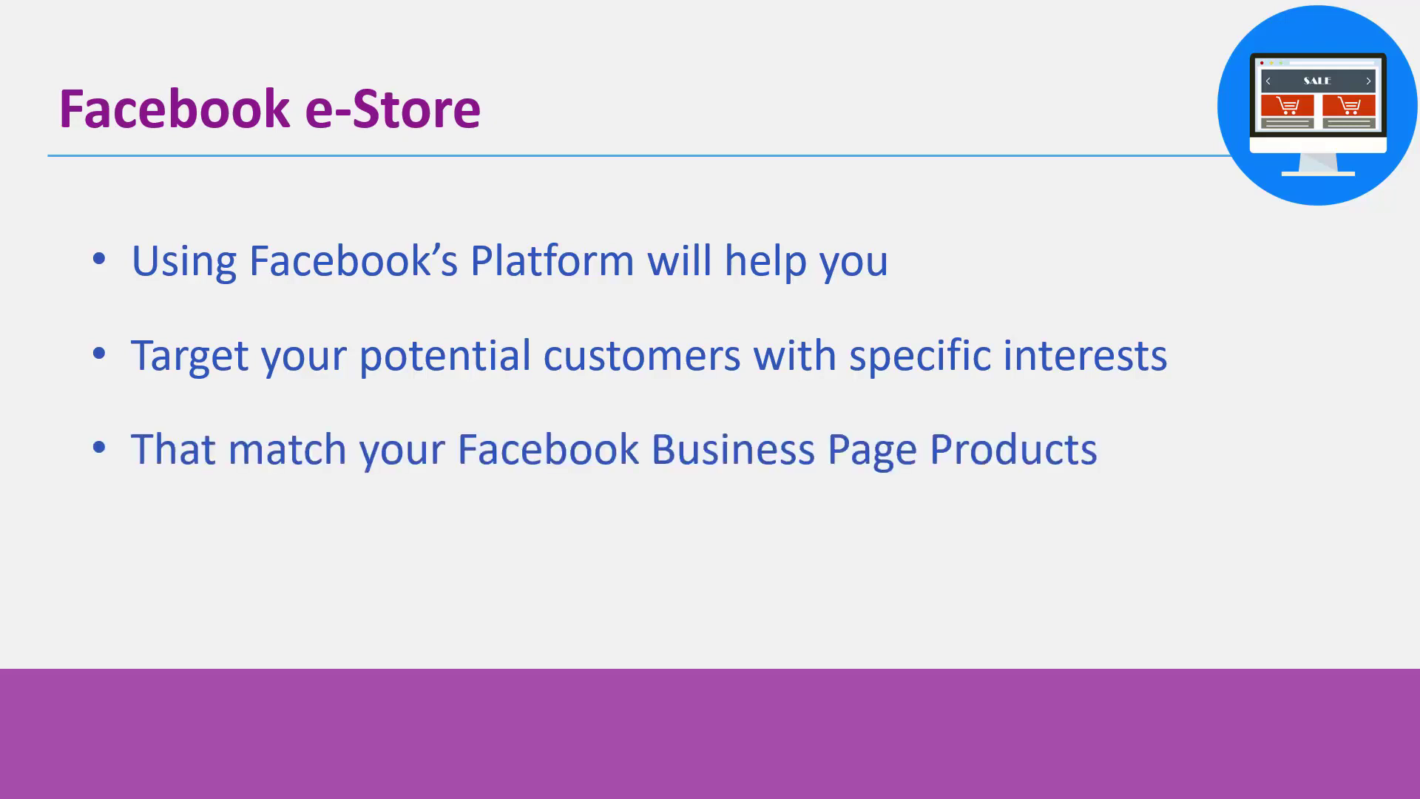
Present the no-website and existing-website slides through the bullet on generating more website traffic.
key(Right)
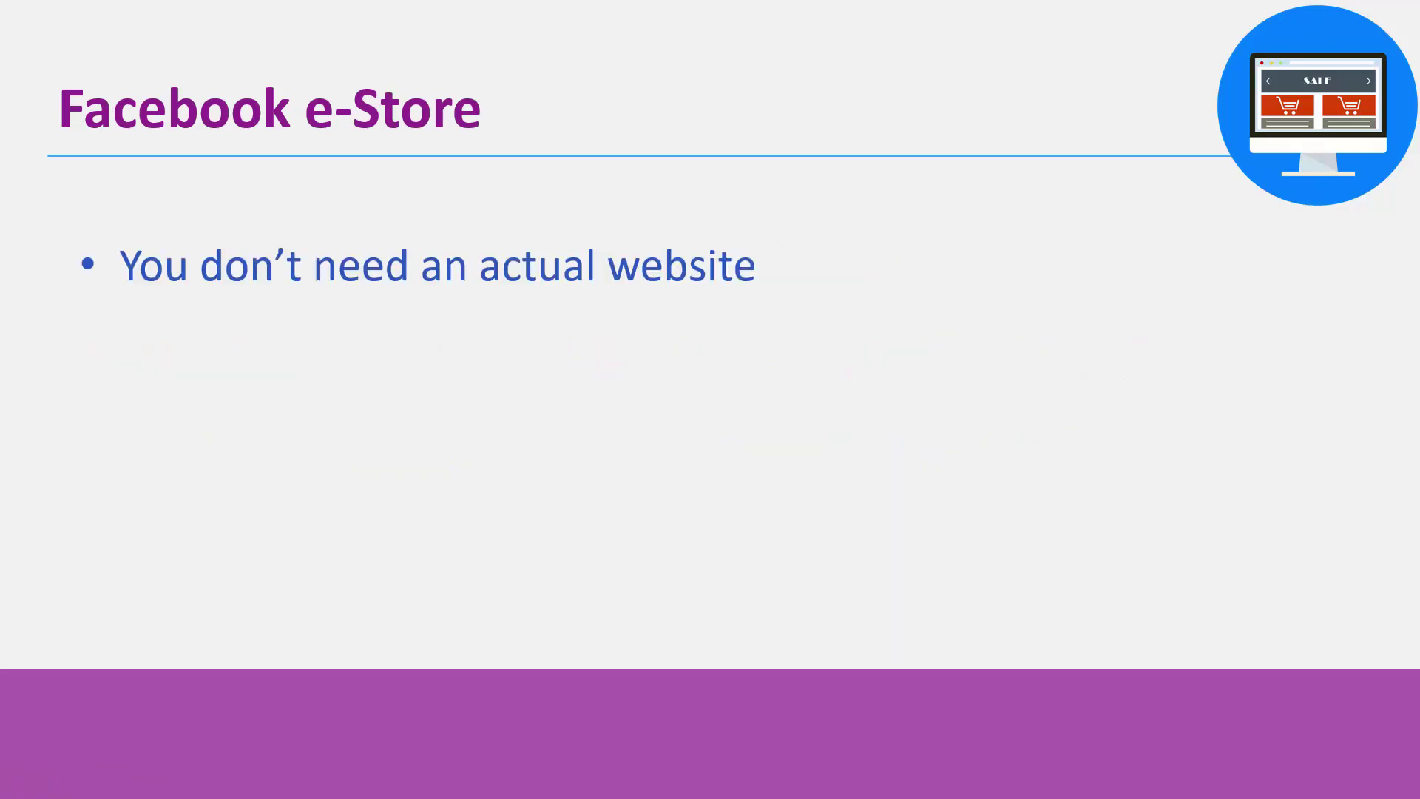
key(Right)
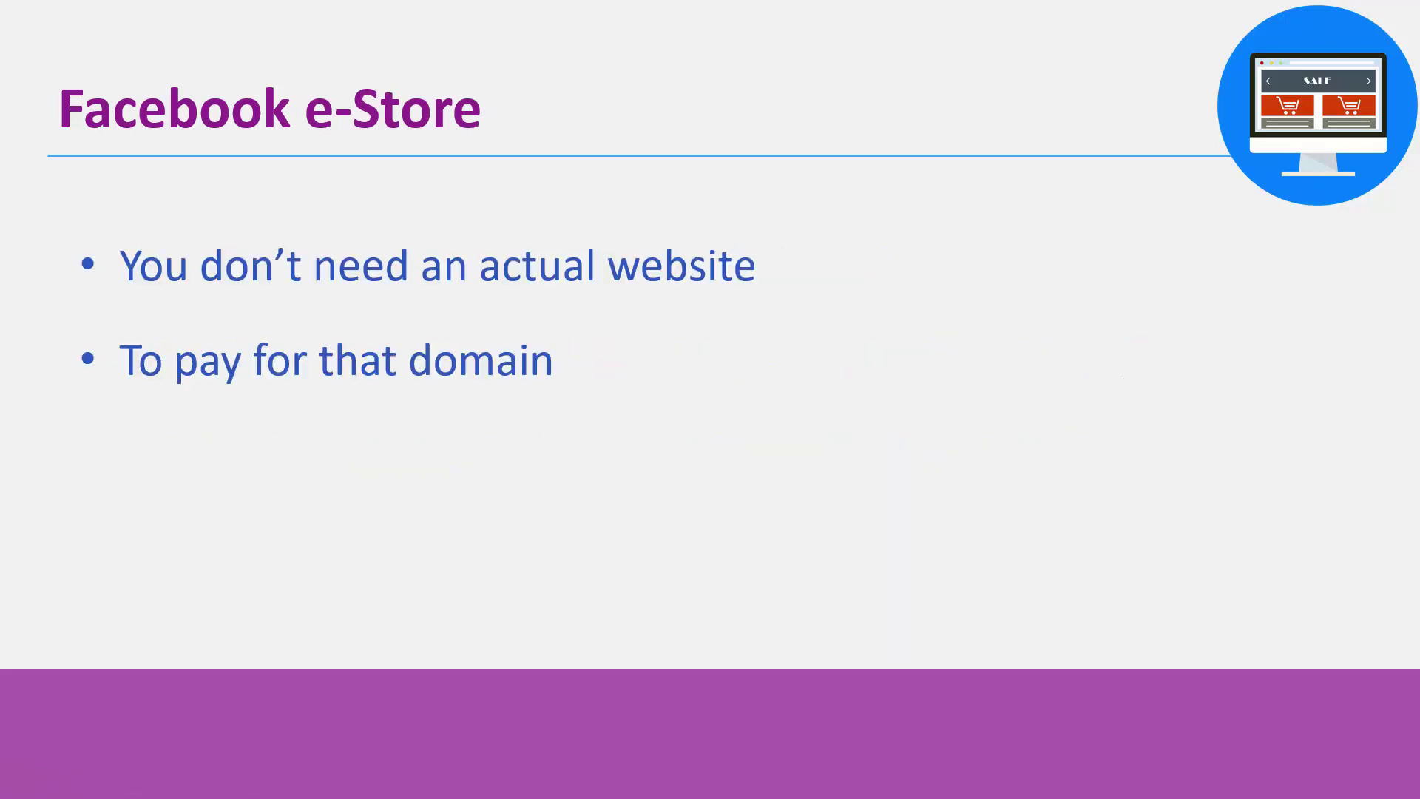
key(Right)
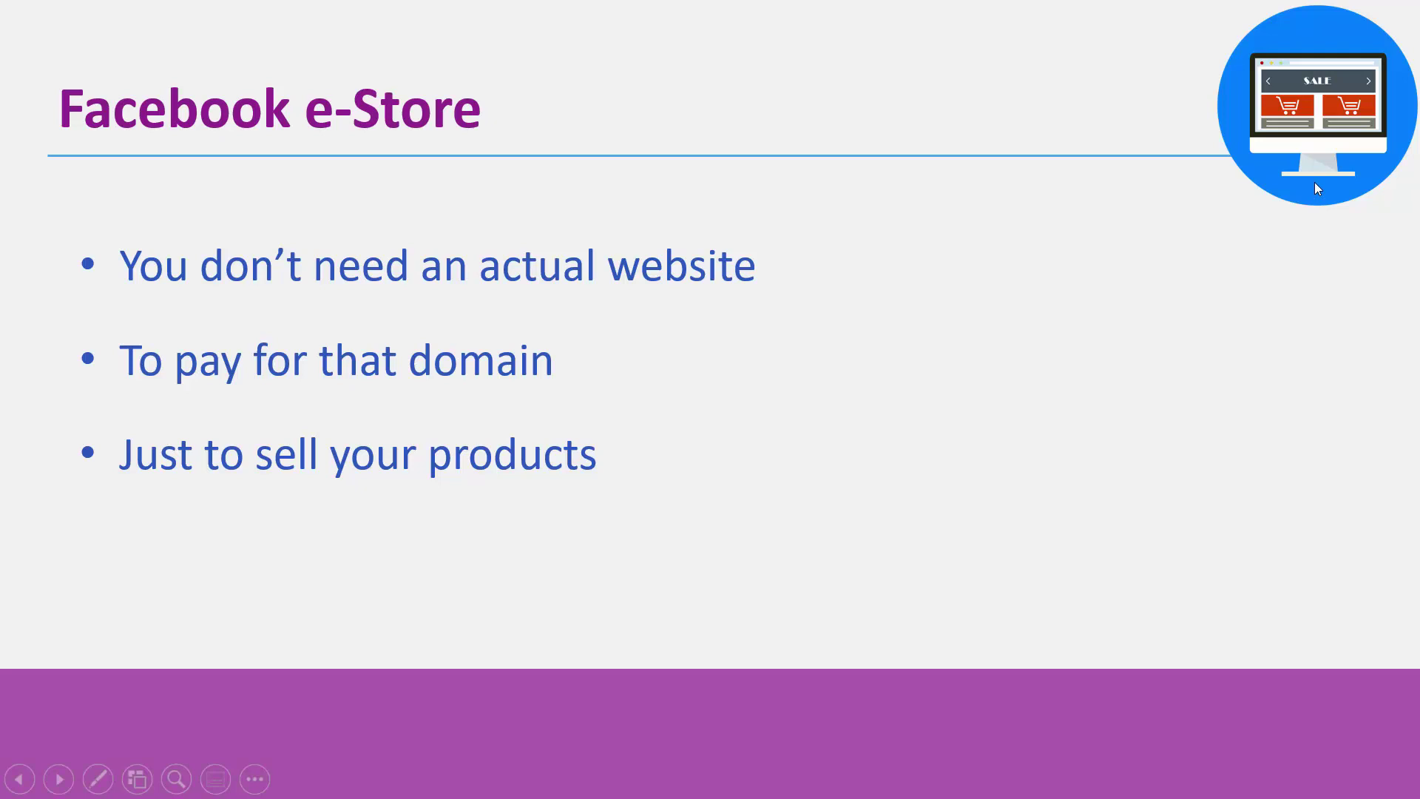
key(Right)
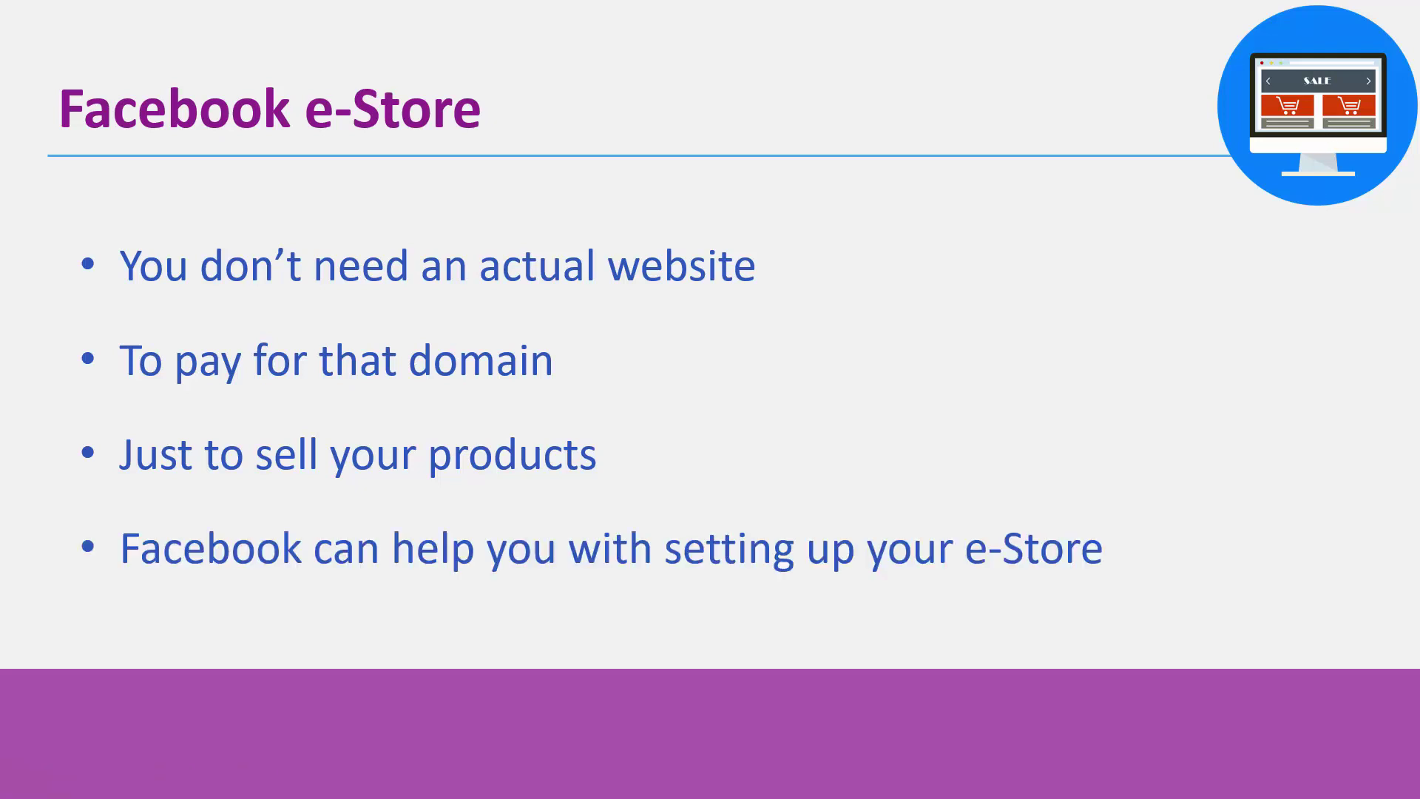
key(Right)
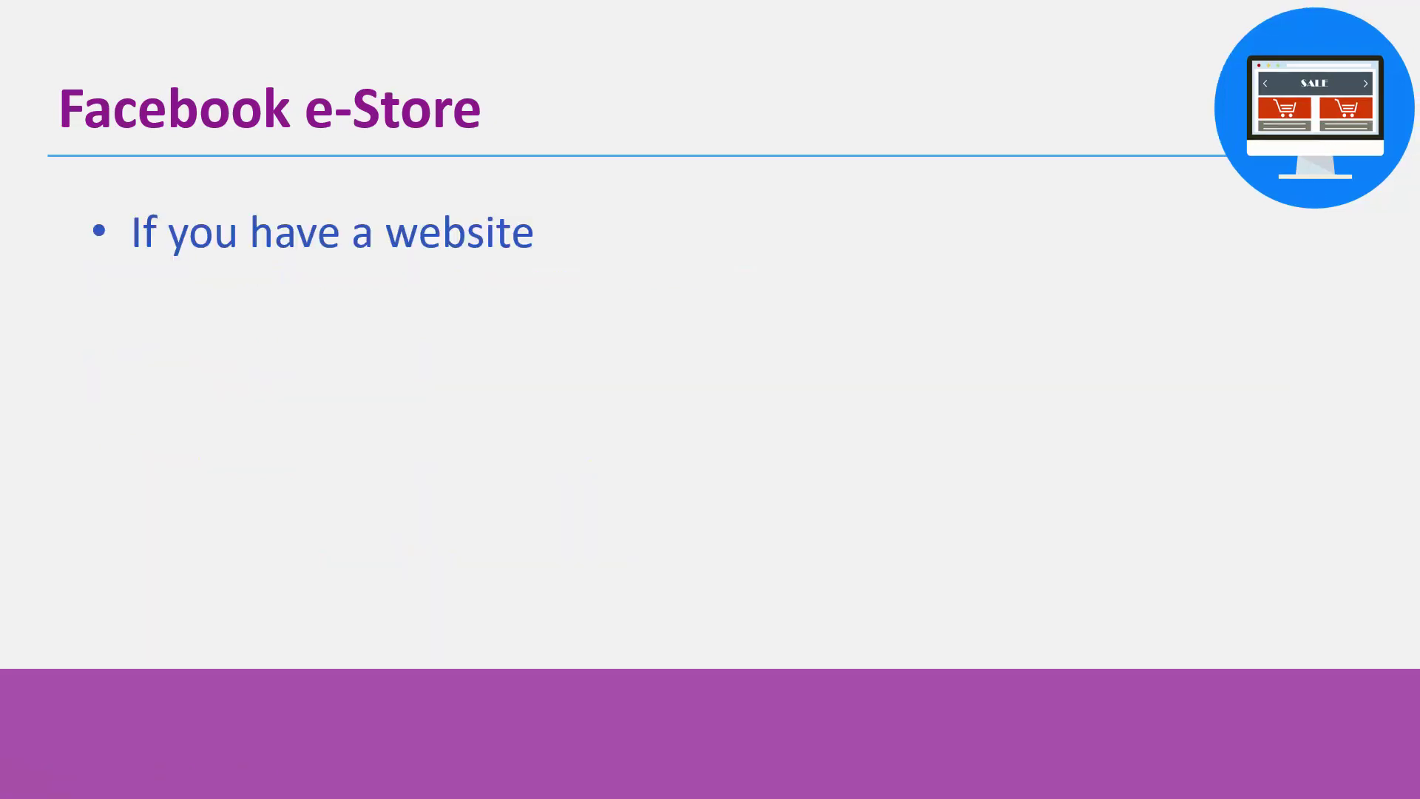
key(Right)
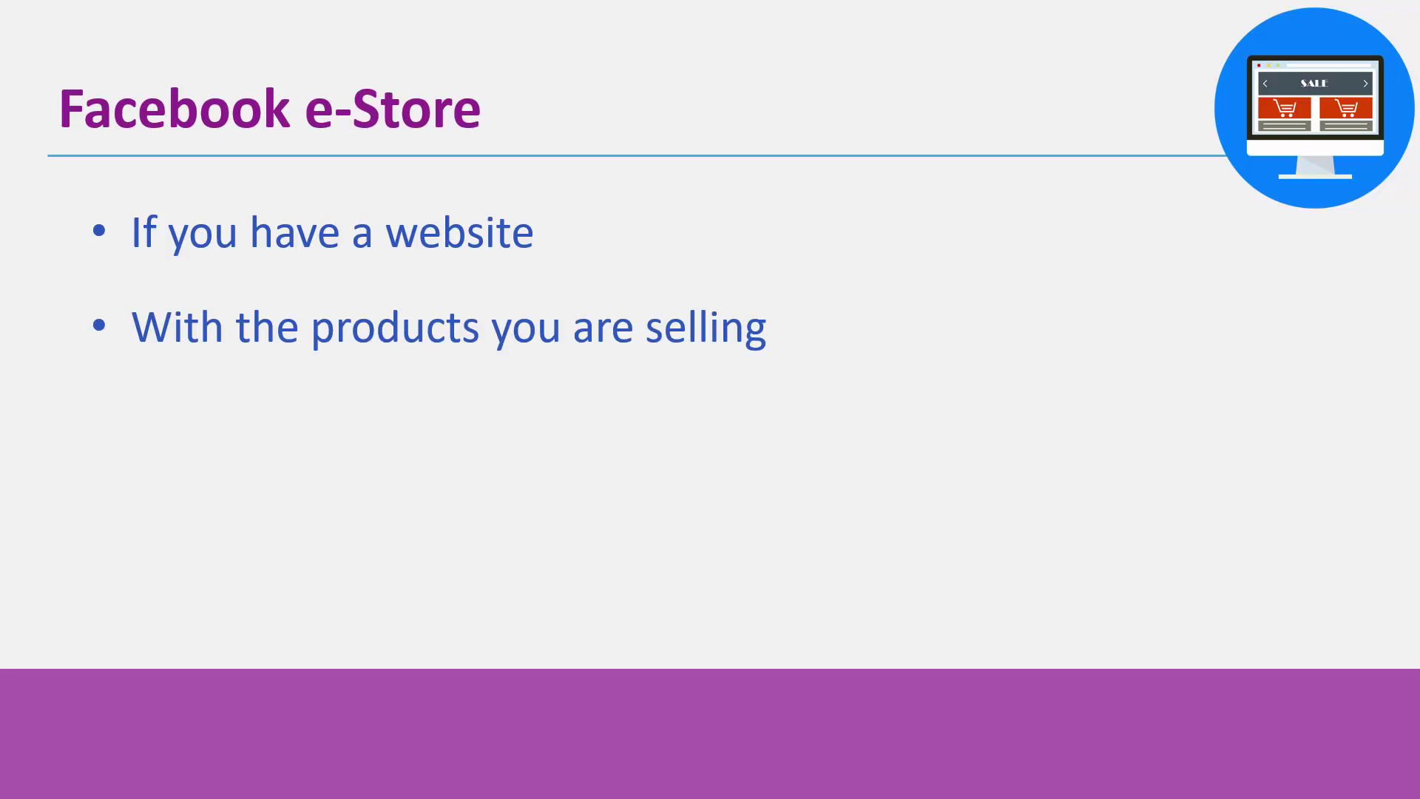
key(Right)
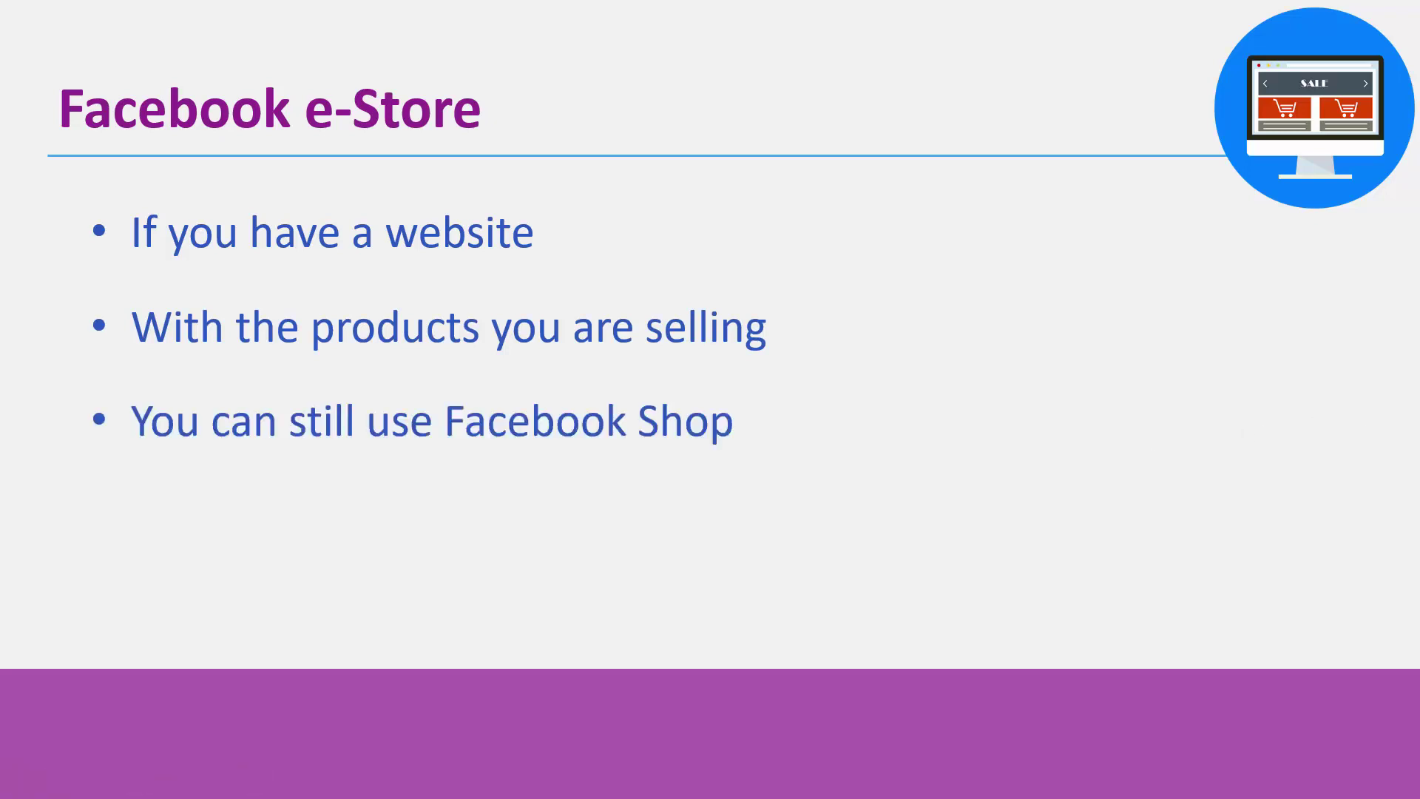
key(Right)
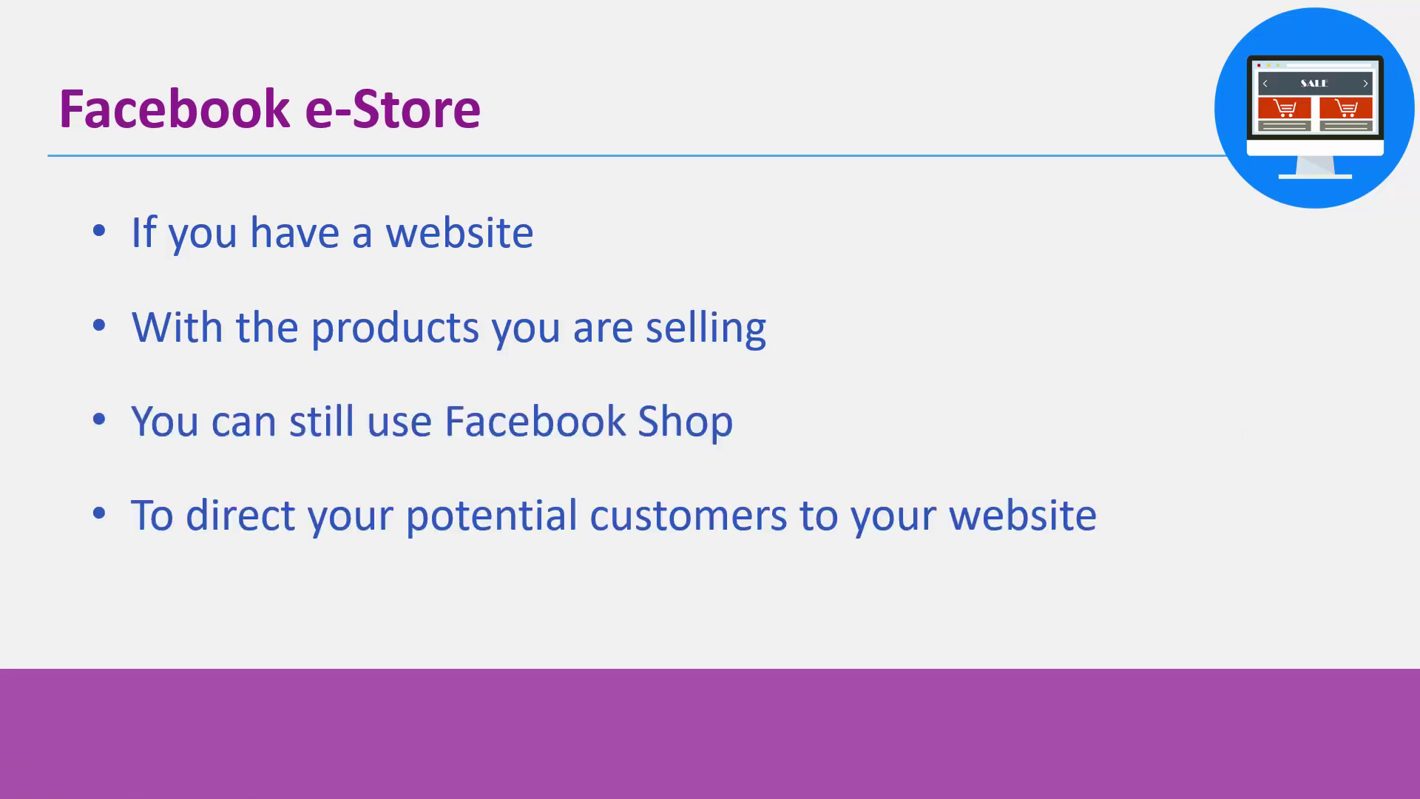
key(Right)
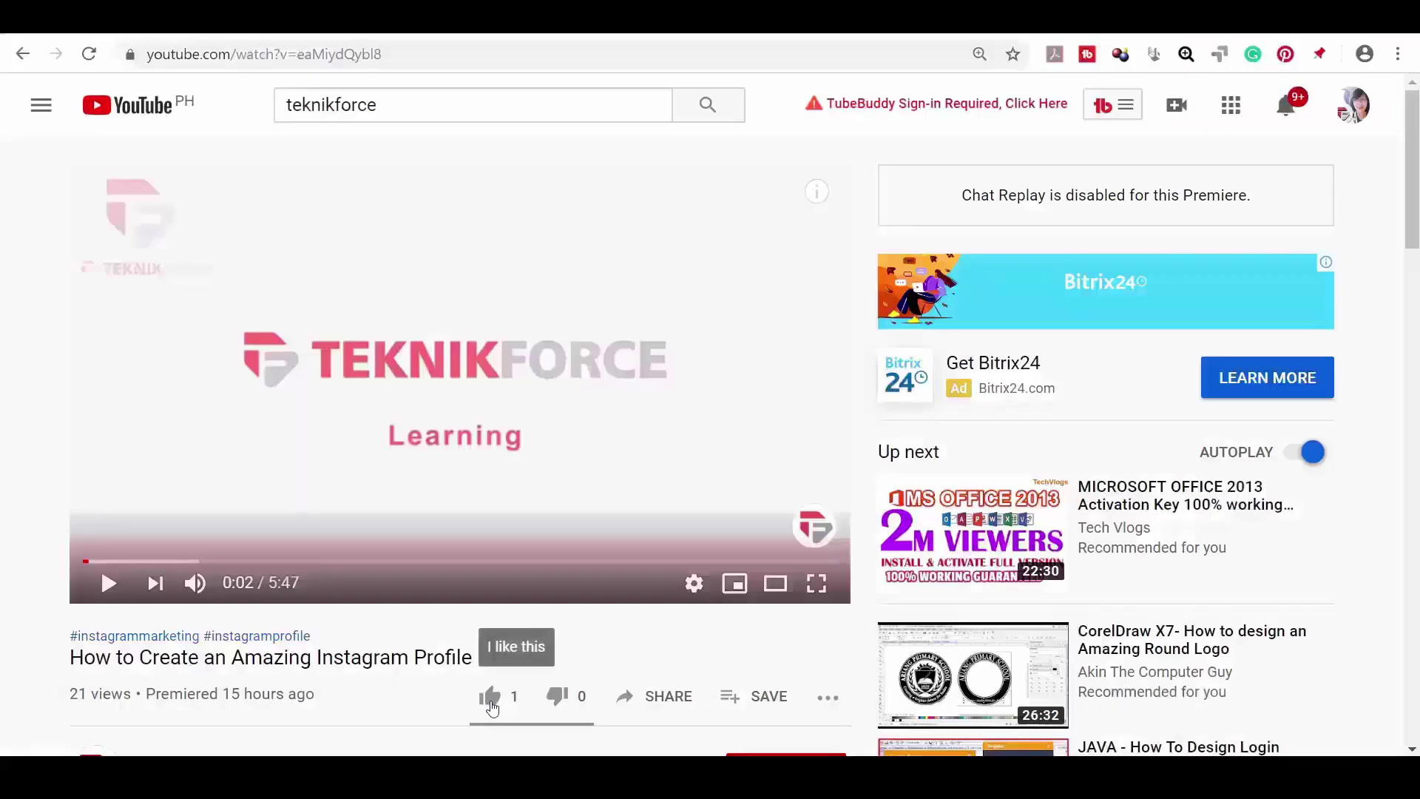
Like the Teknikforce Instagram profile video, subscribe to Teknikforce Ventures LLC, and scroll through its uploads.
click(490, 703)
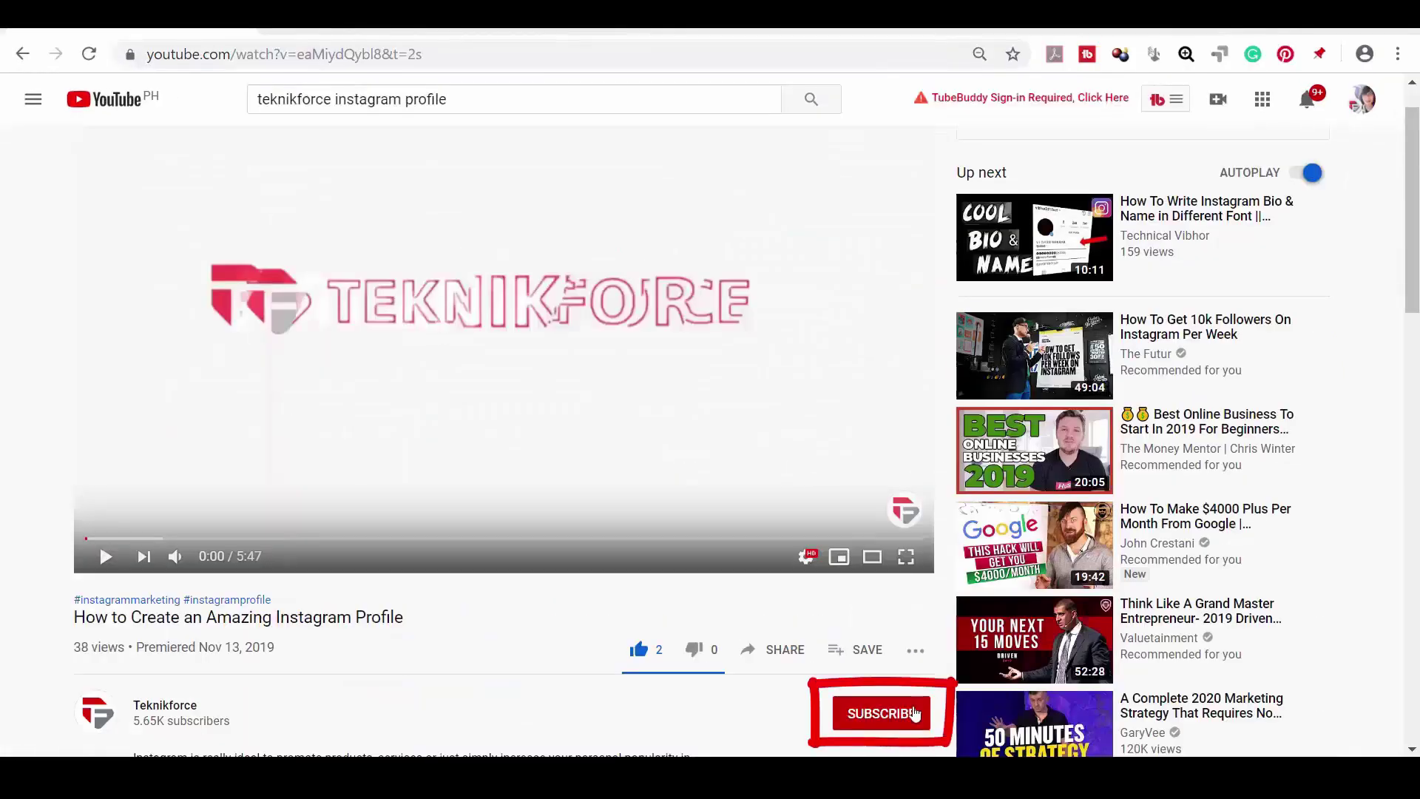
click(913, 717)
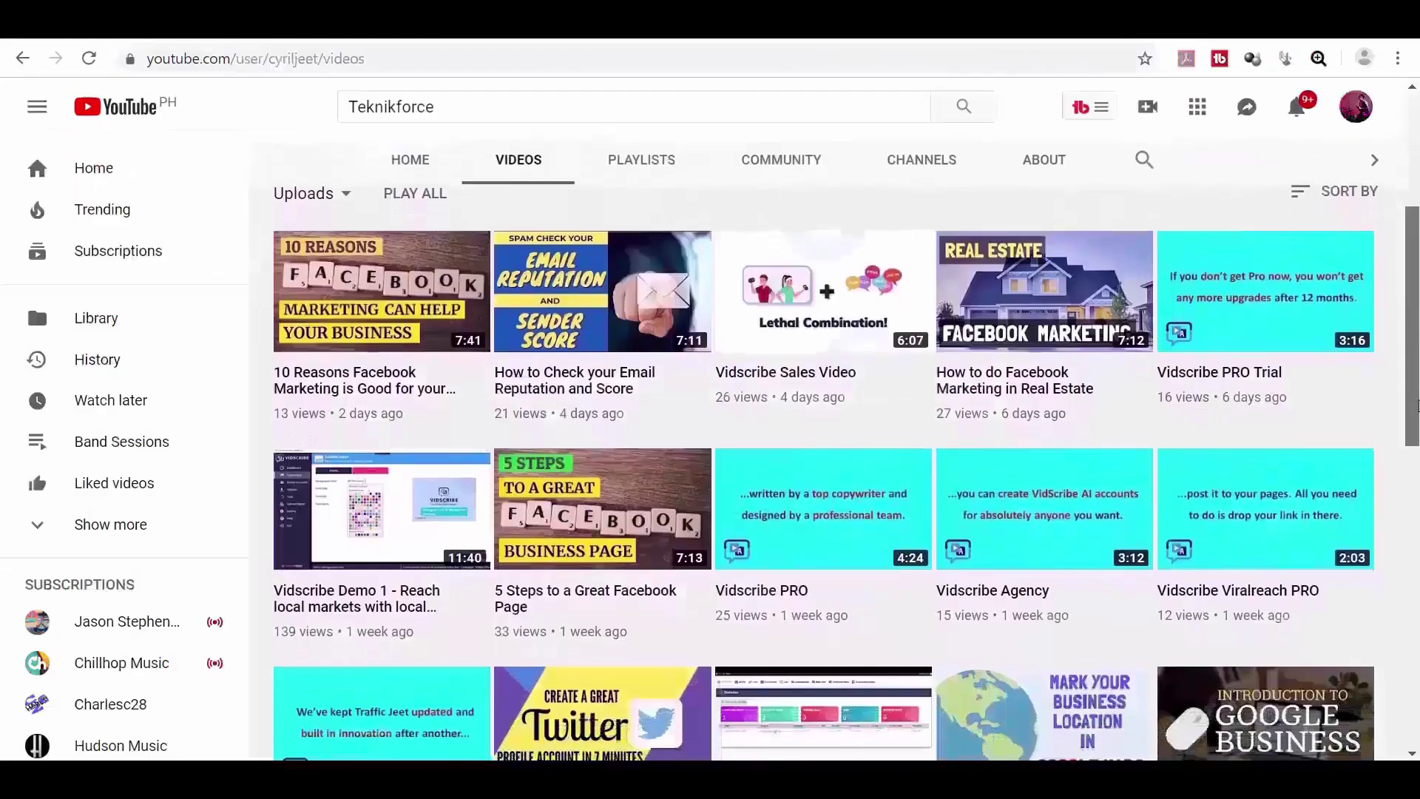
scroll(823, 473, down, 3)
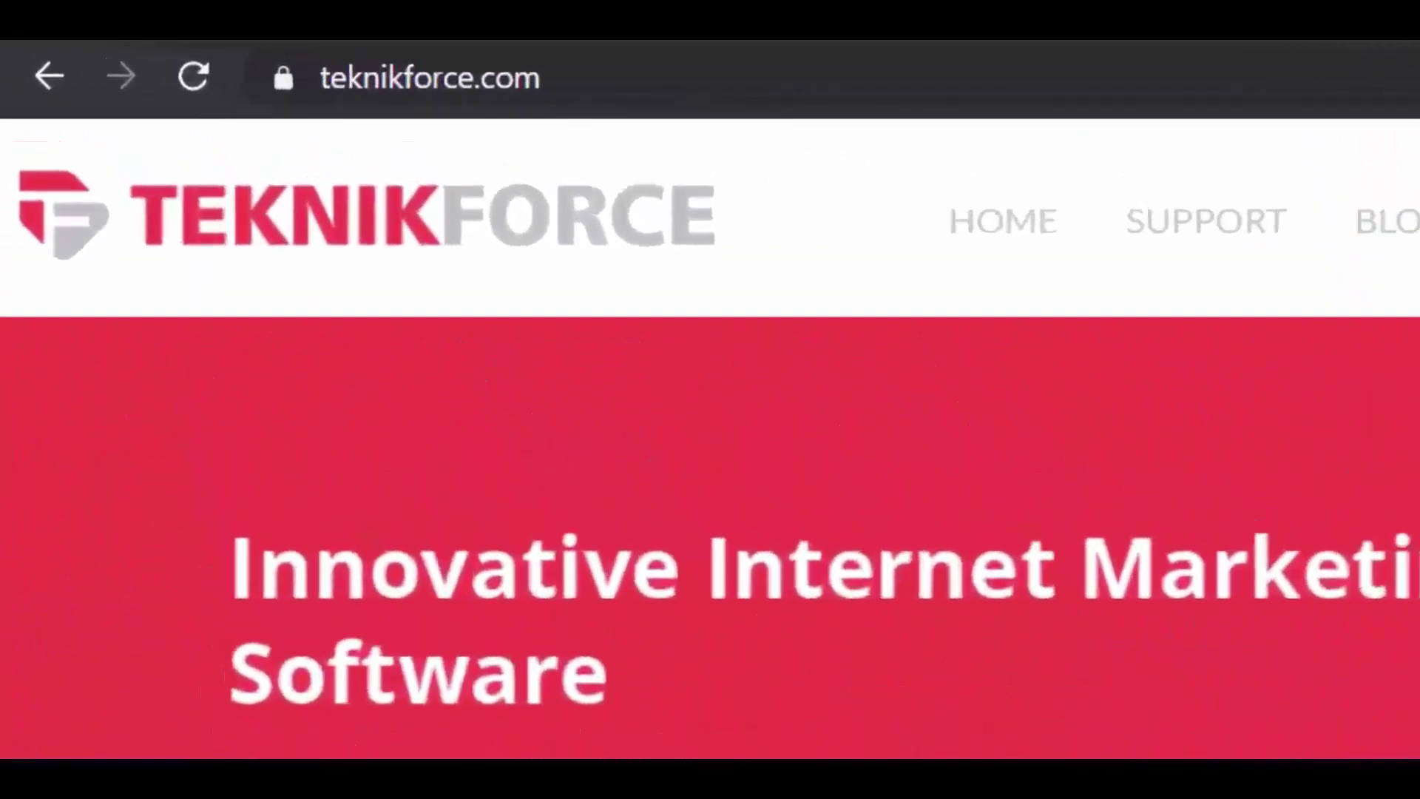
Scroll teknikforce.com down to the Wordpress Internet Marketing Plugins row with WP Mobiflux and WP GDPR Fix.
scroll(710, 444, down, 3)
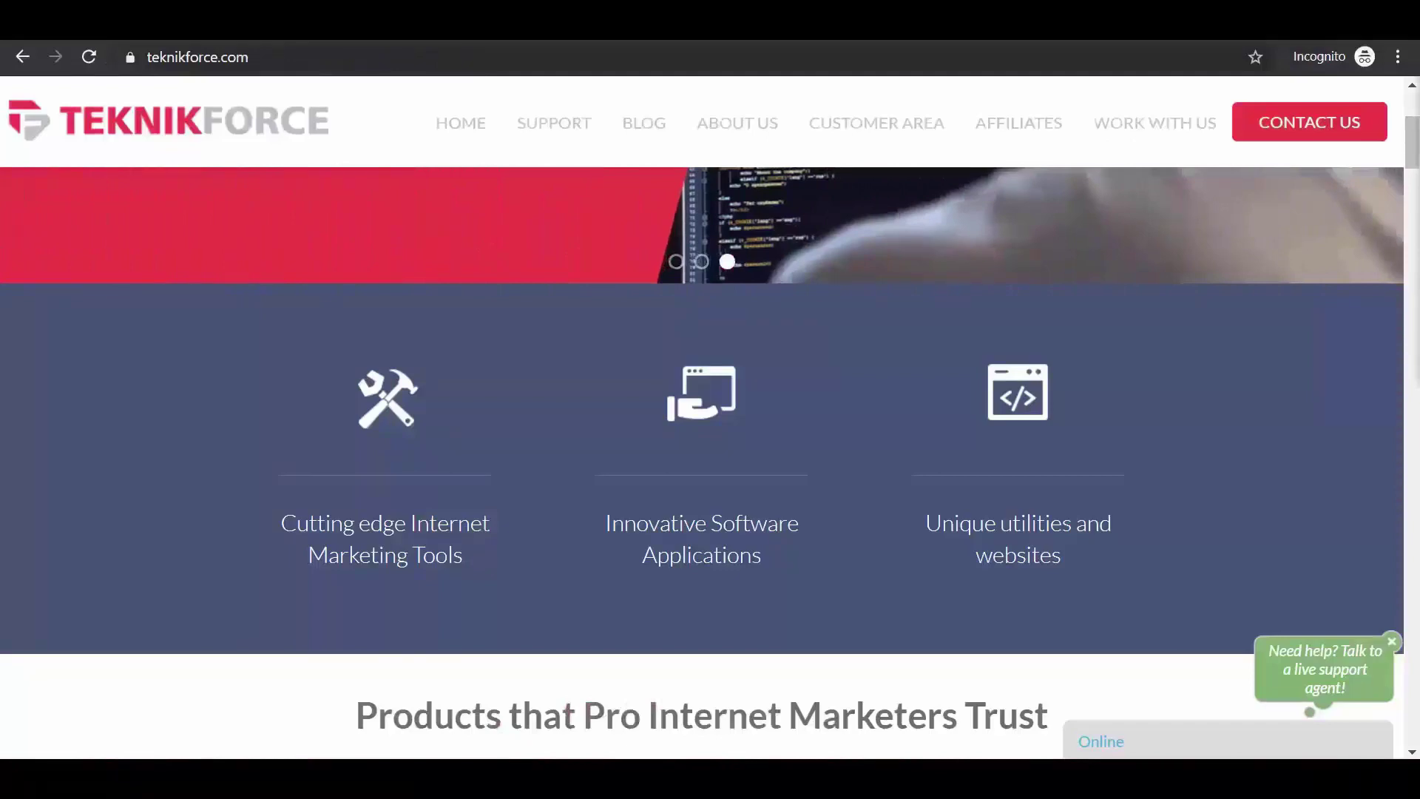
scroll(1309, 431, down, 7)
scroll(1305, 422, down, 8)
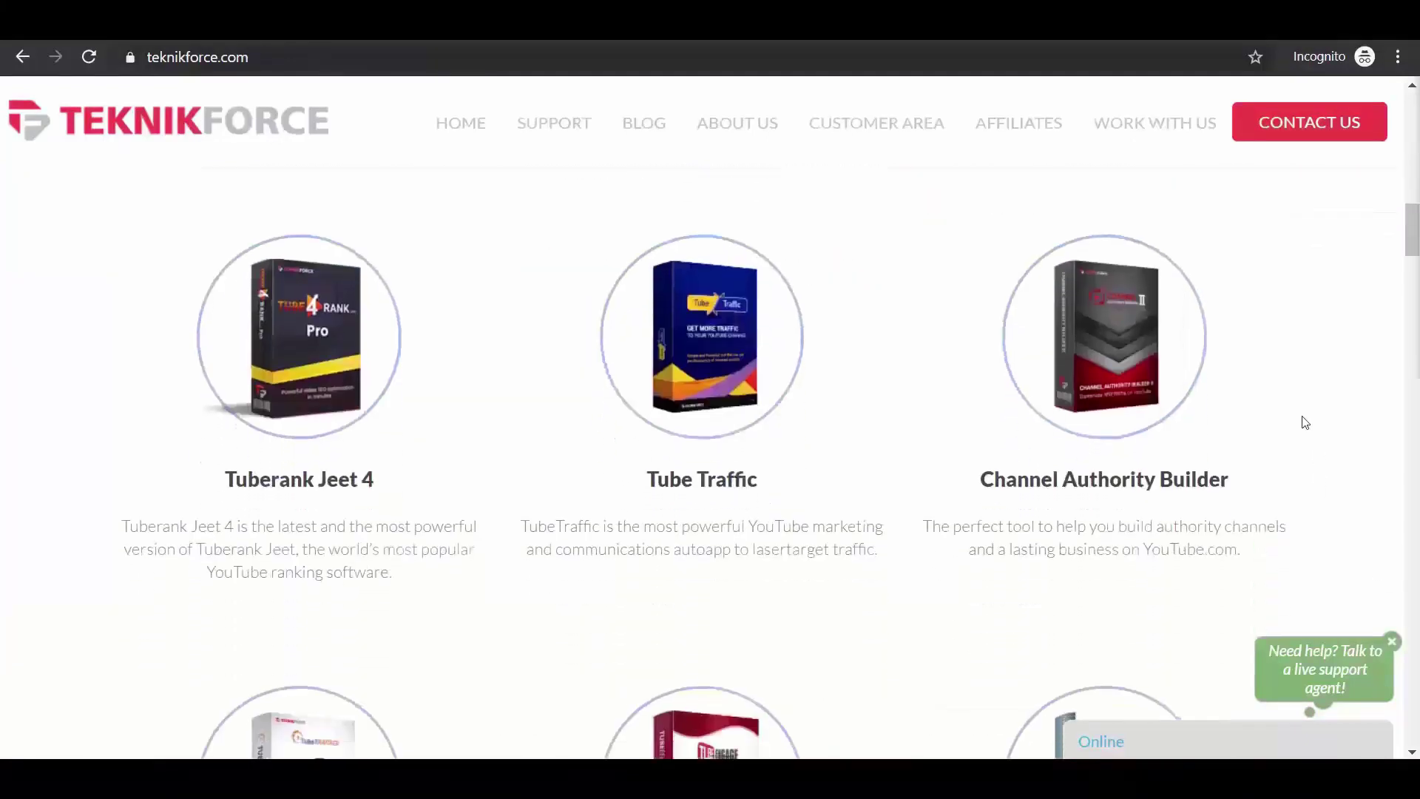
scroll(1305, 422, down, 5)
scroll(1303, 420, down, 10)
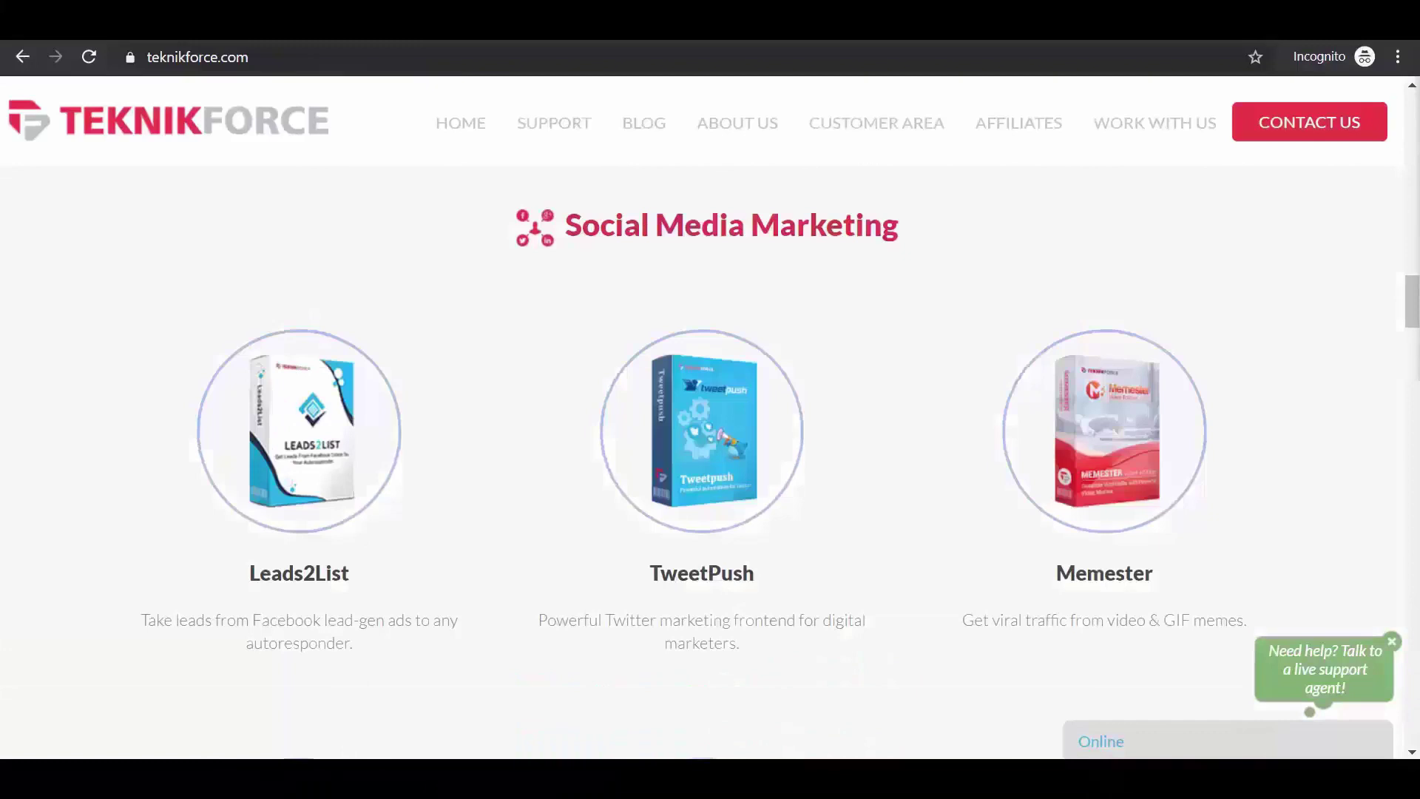
scroll(710, 444, down, 4)
scroll(709, 444, down, 5)
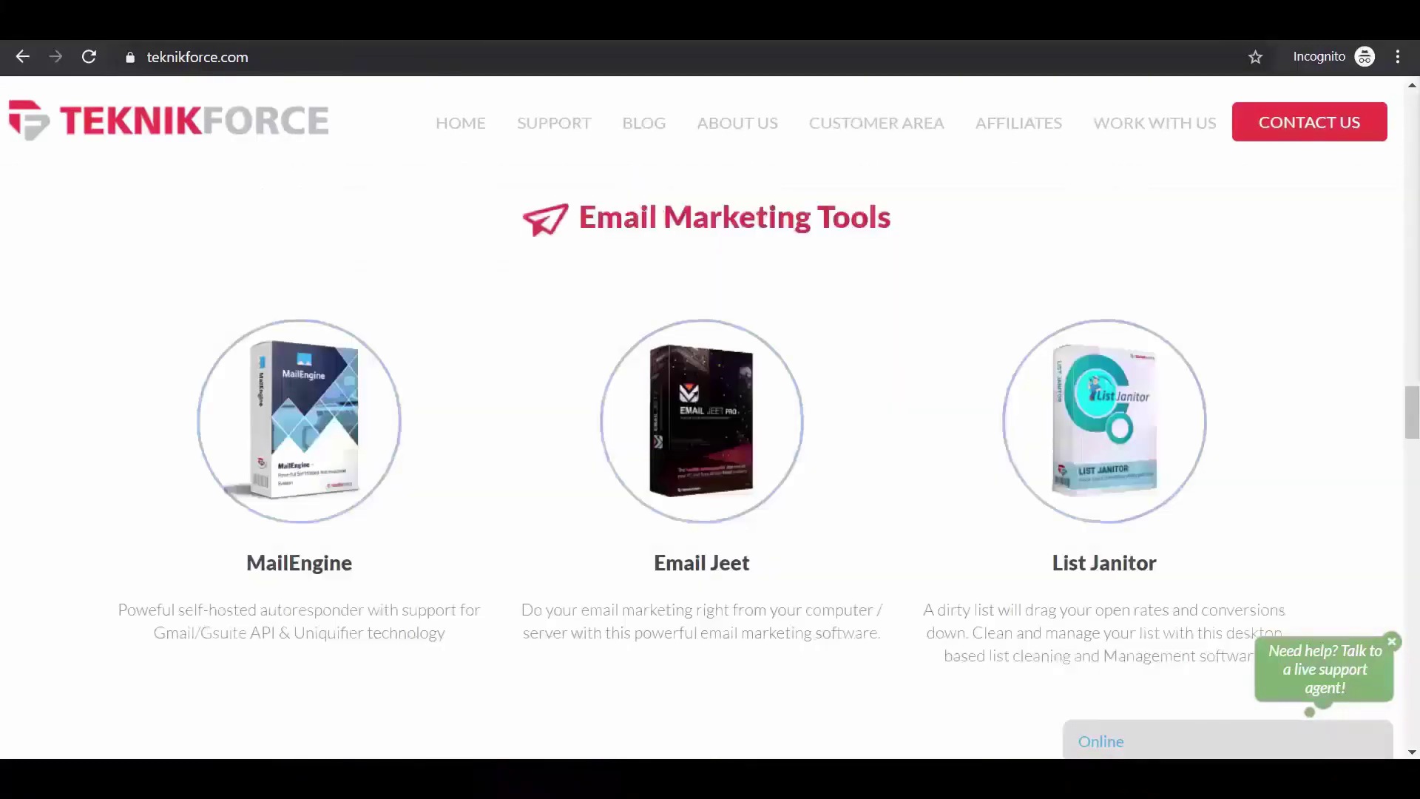
scroll(710, 444, down, 5)
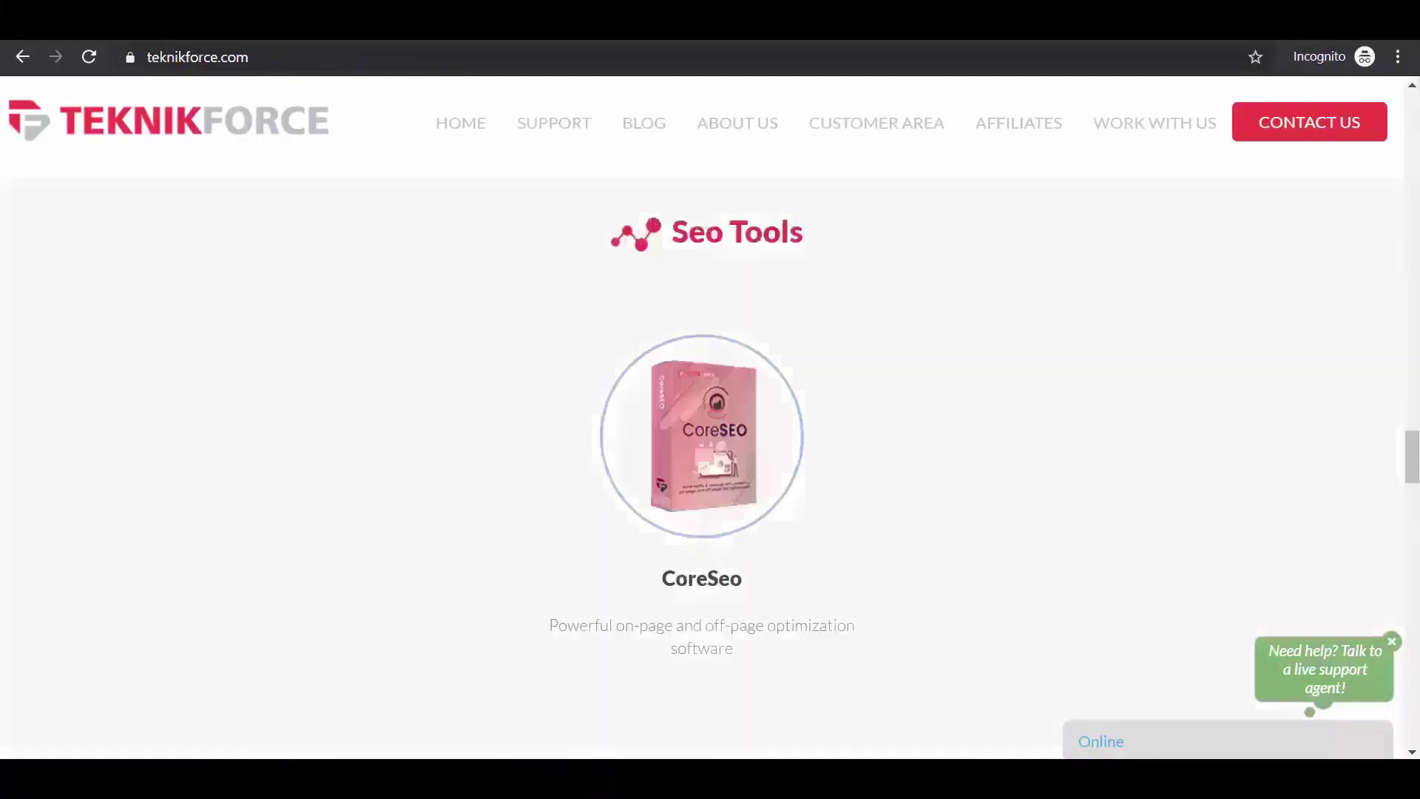
scroll(710, 444, down, 6)
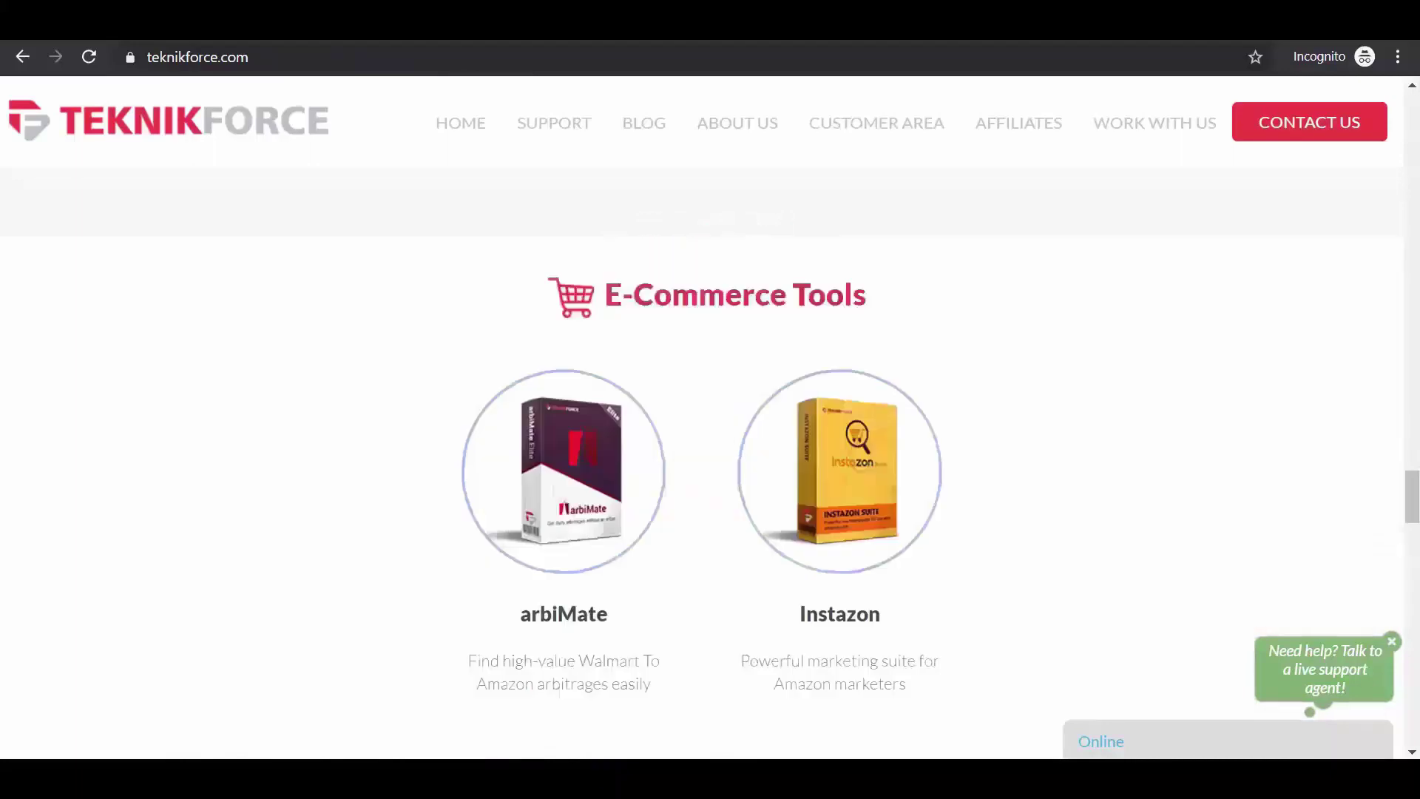
scroll(710, 443, down, 6)
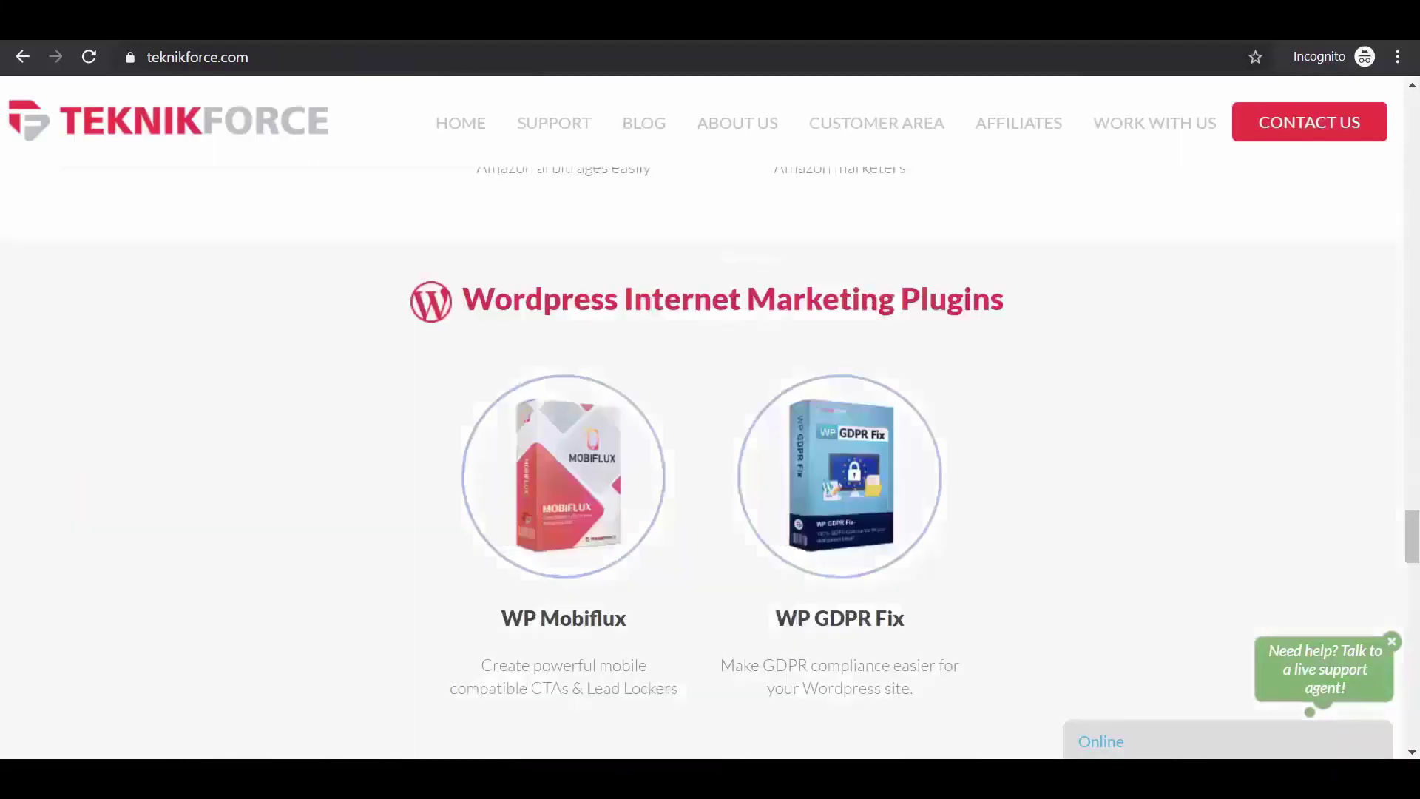